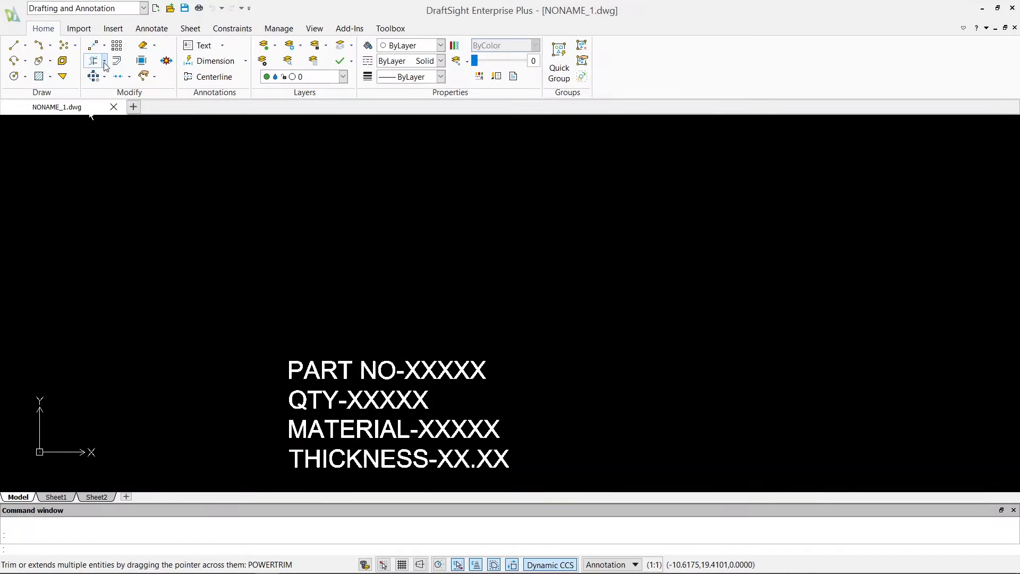
- Expand the Trim flyout in the Home ribbon's Modify panel
click(105, 62)
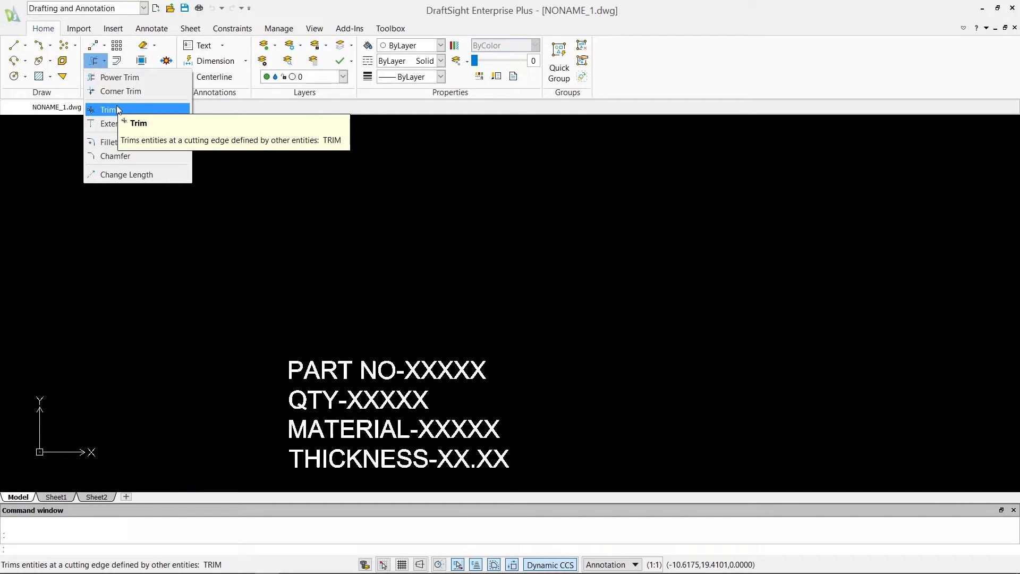
- Draw the outline's top and right edges as line segments above the PART NO note
click(25, 45)
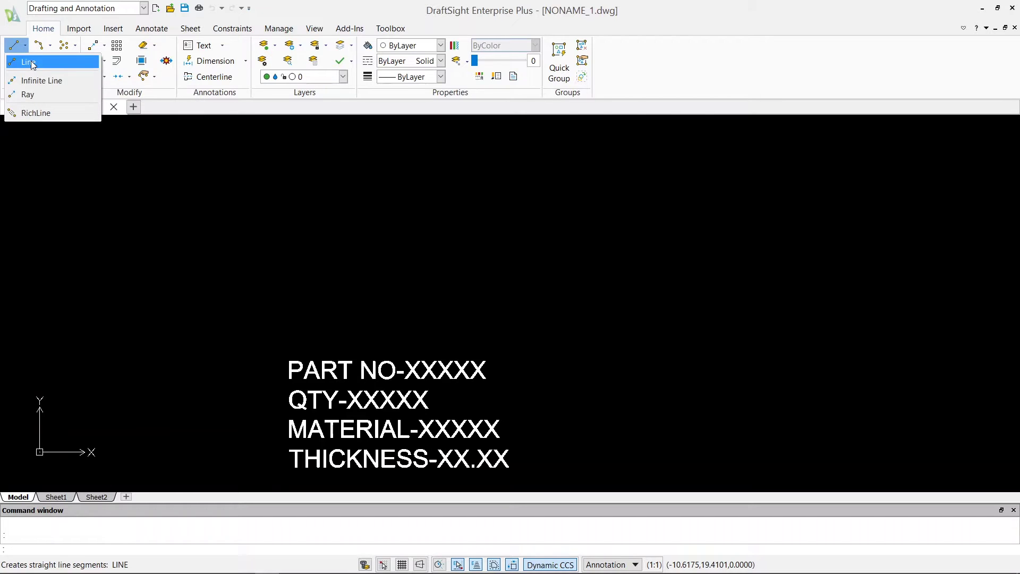
click(32, 64)
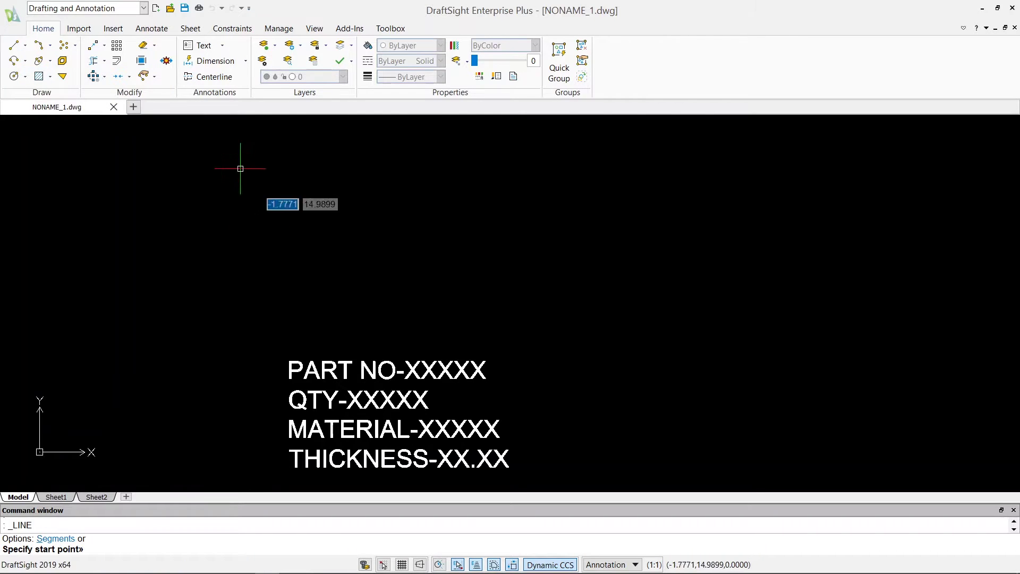
click(262, 195)
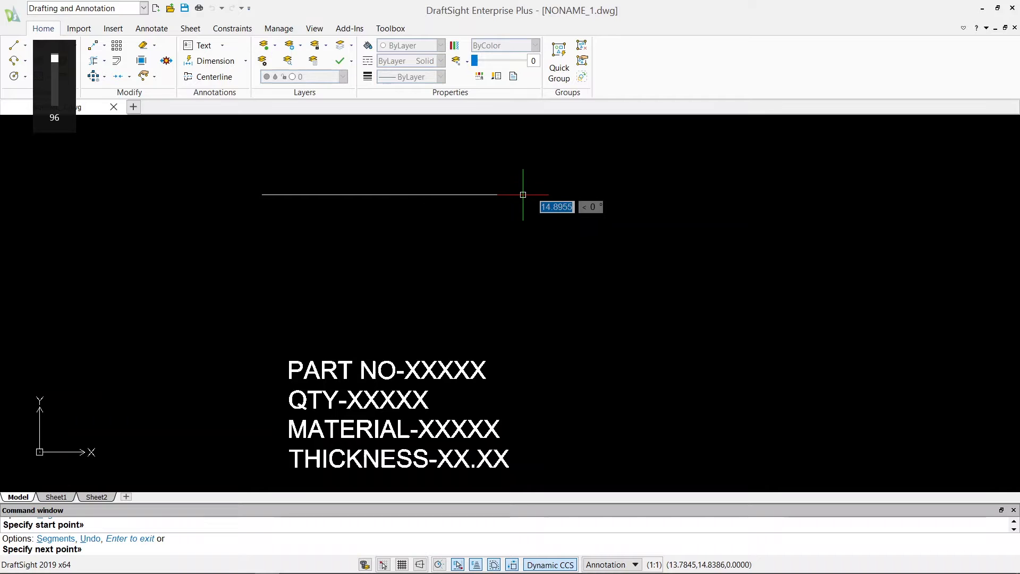
click(523, 195)
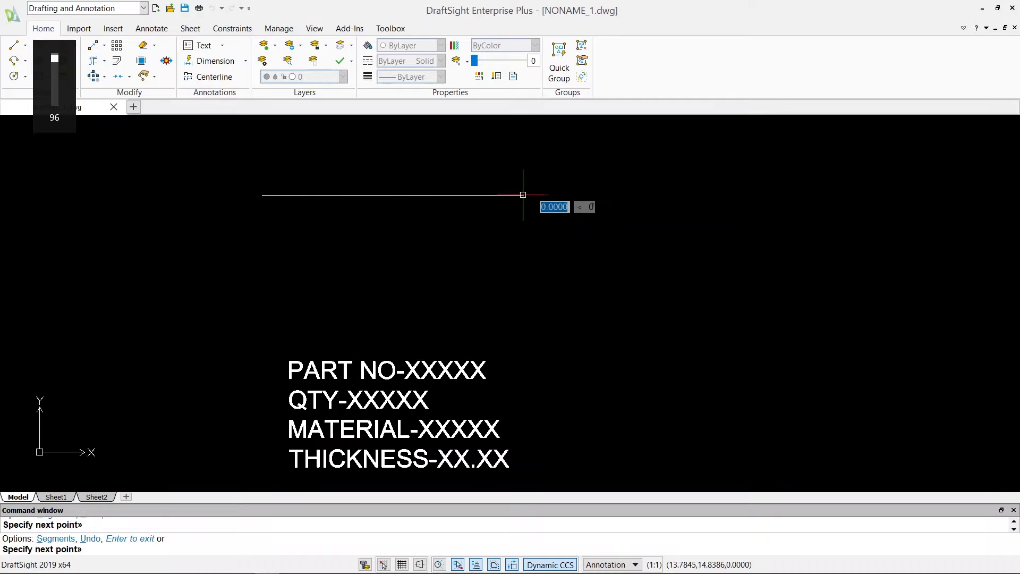
click(523, 322)
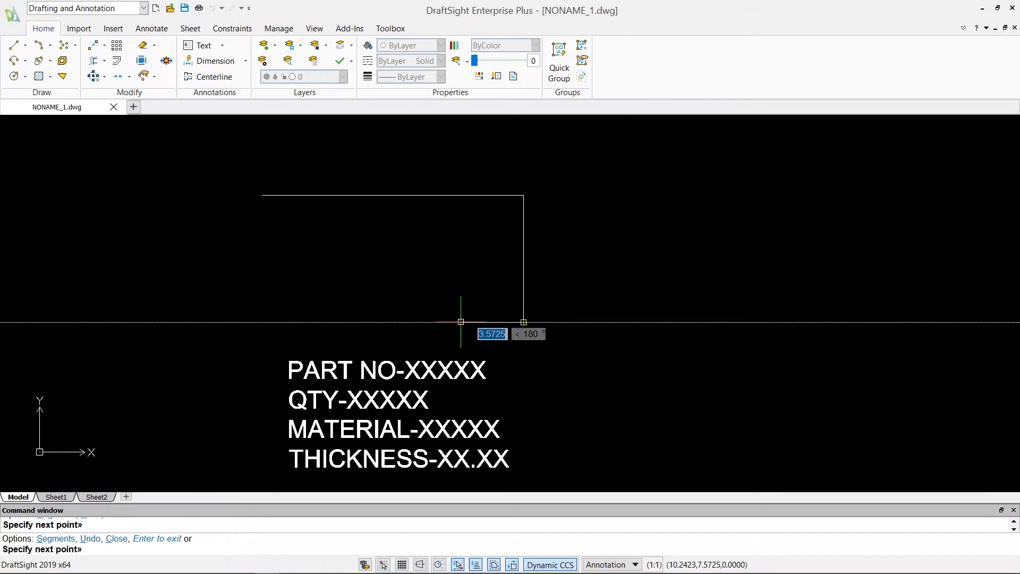
key(Escape)
- Draw the left edge and a bottom edge that overshoots past the right side
click(6, 46)
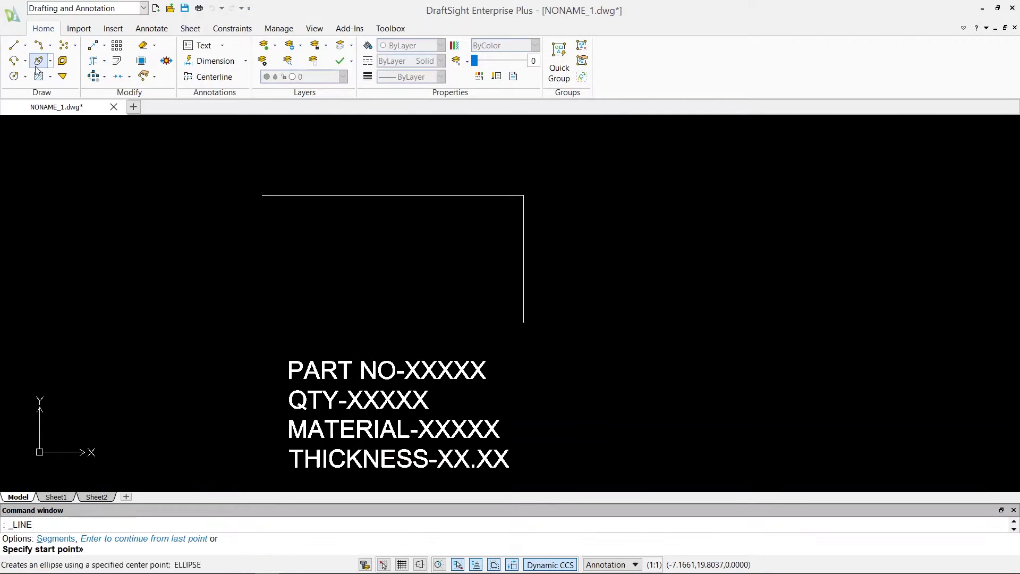
click(262, 195)
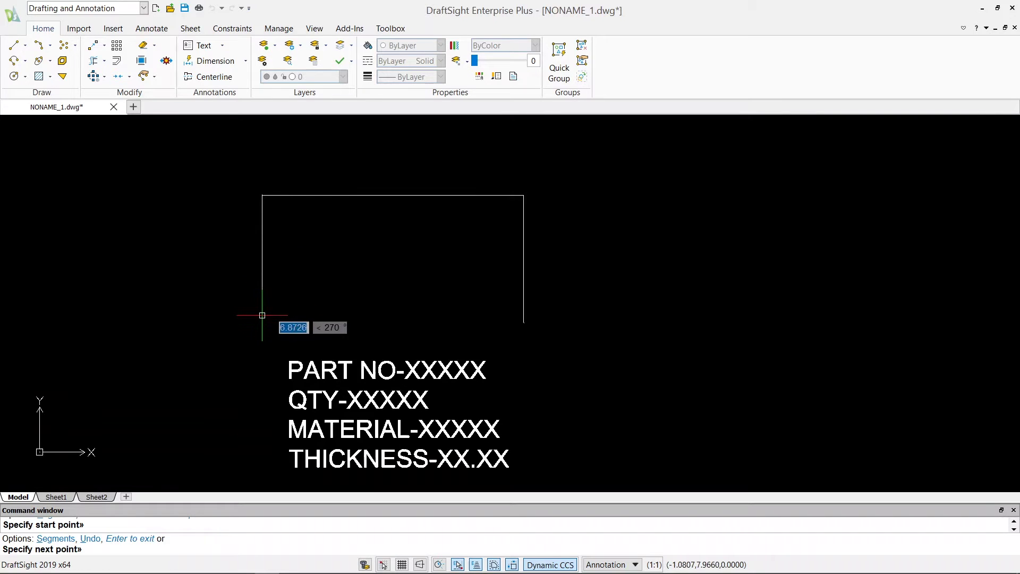
click(262, 317)
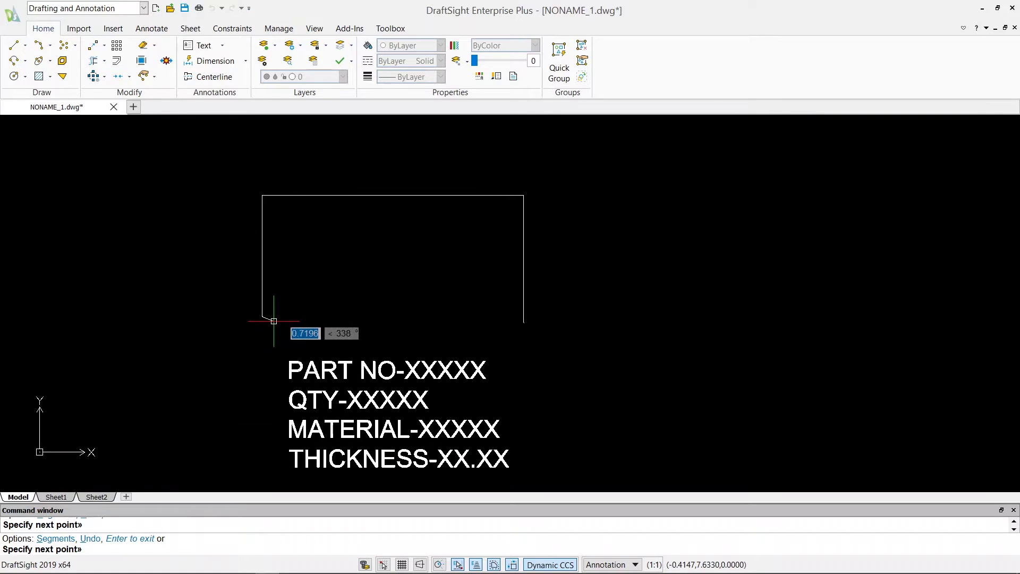
click(565, 317)
key(Escape)
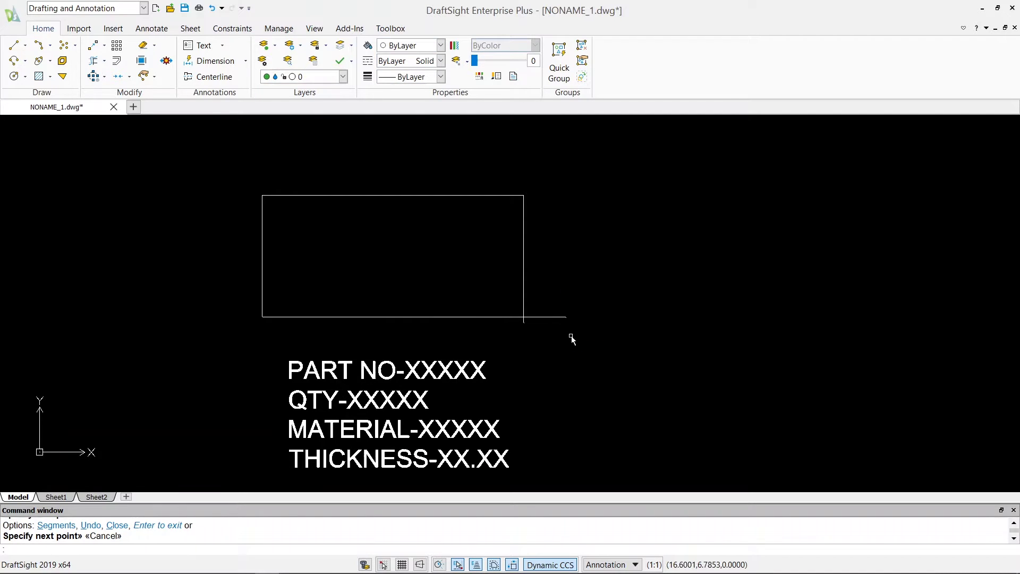
scroll(514, 319, up, 4)
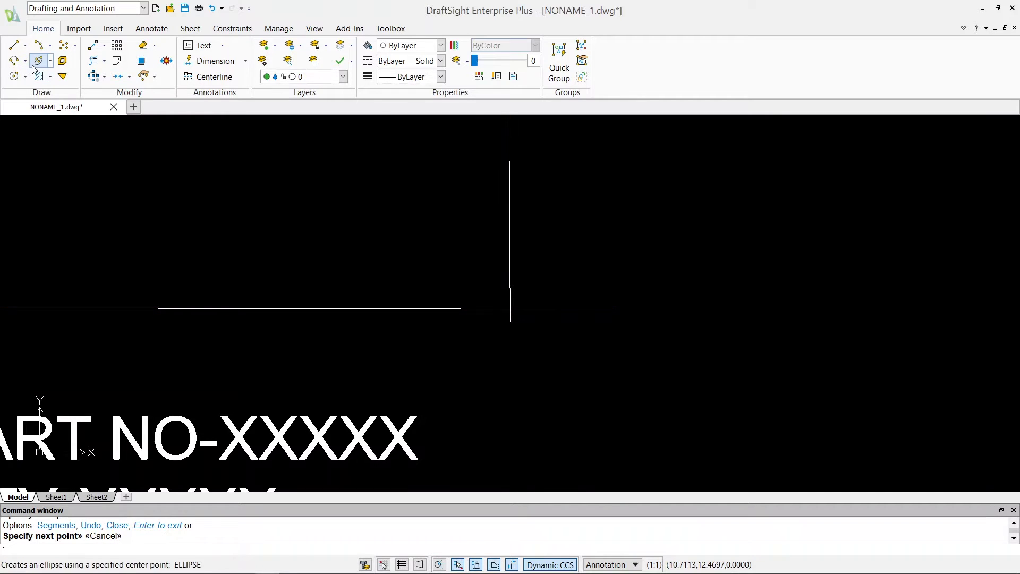
click(105, 61)
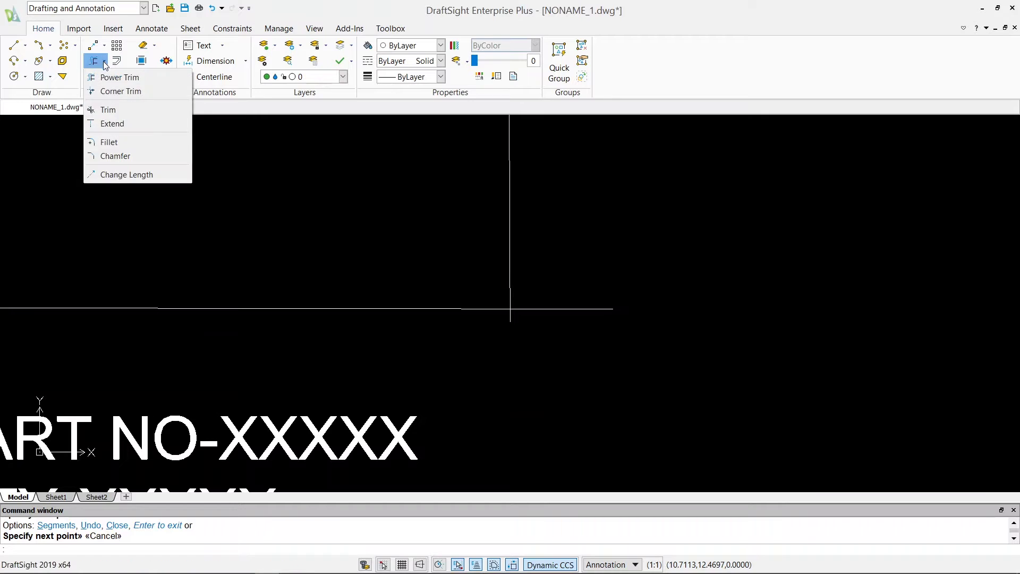
click(111, 113)
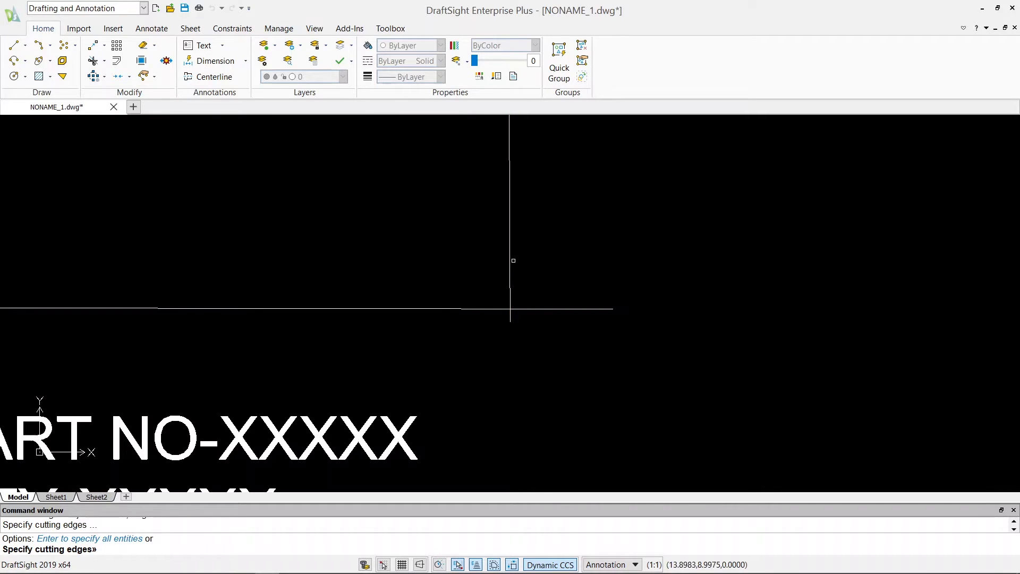
click(510, 265)
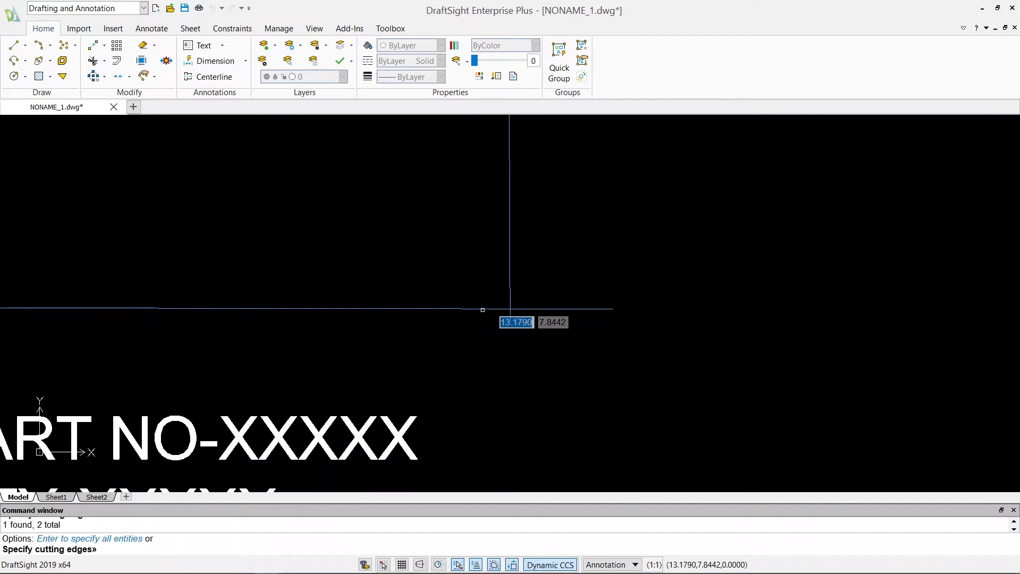
key(Return)
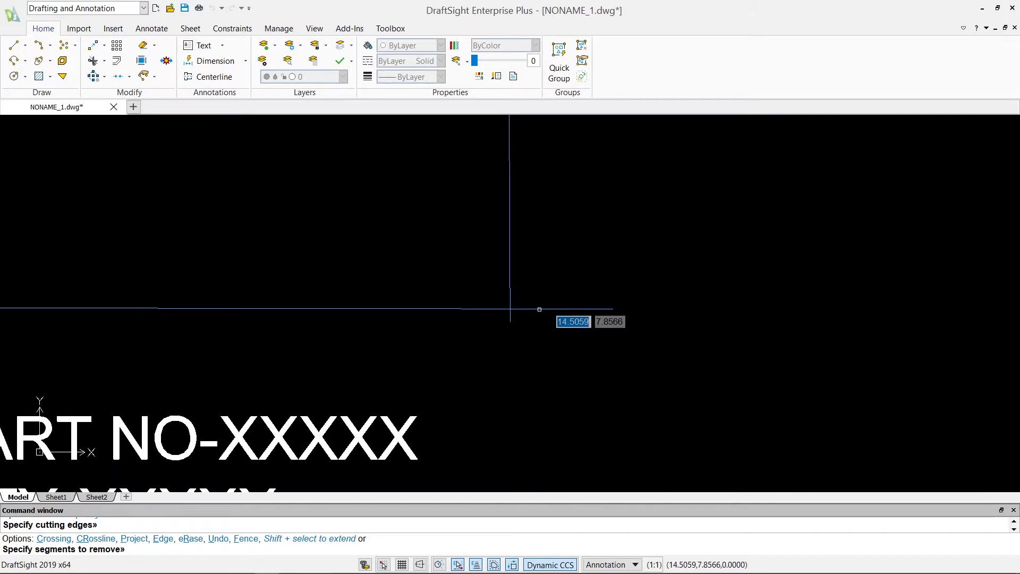
click(552, 308)
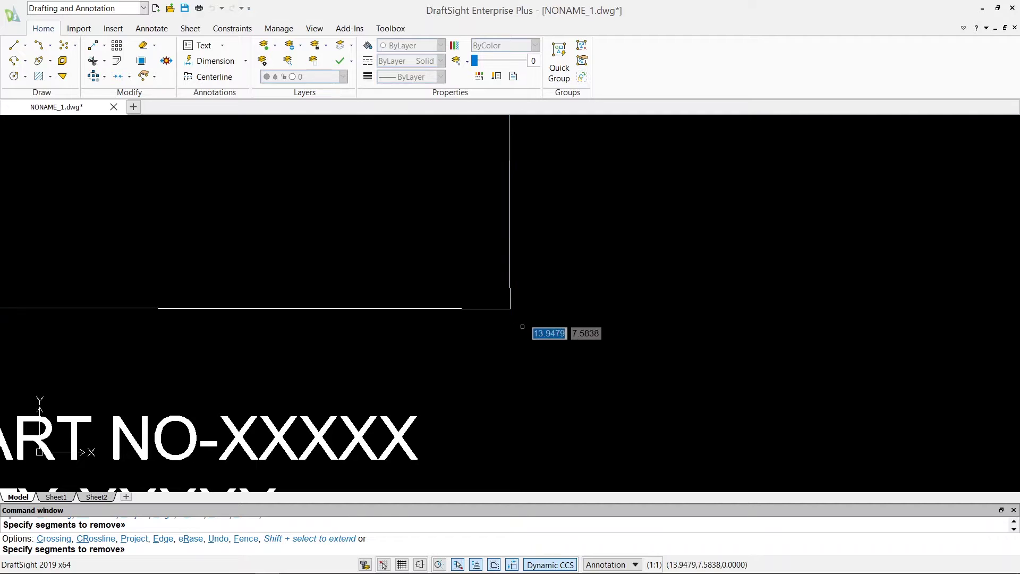
scroll(526, 329, down, 3)
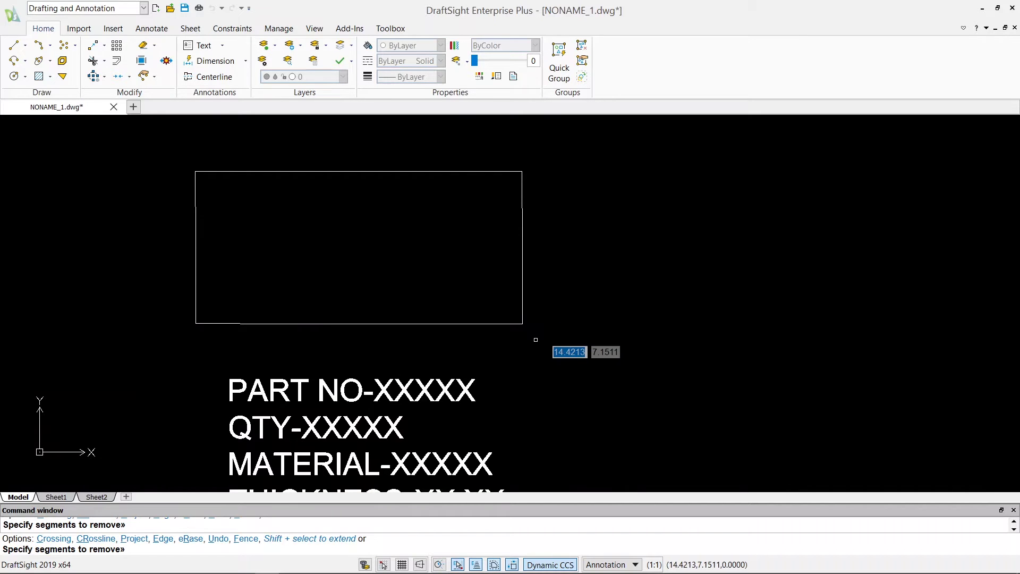
key(Escape)
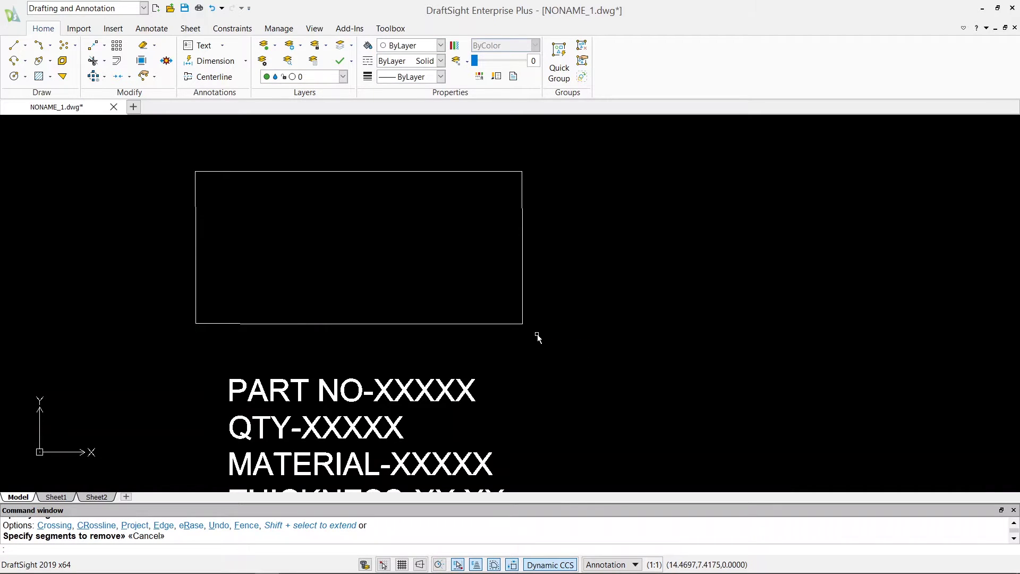
key(ctrl+z)
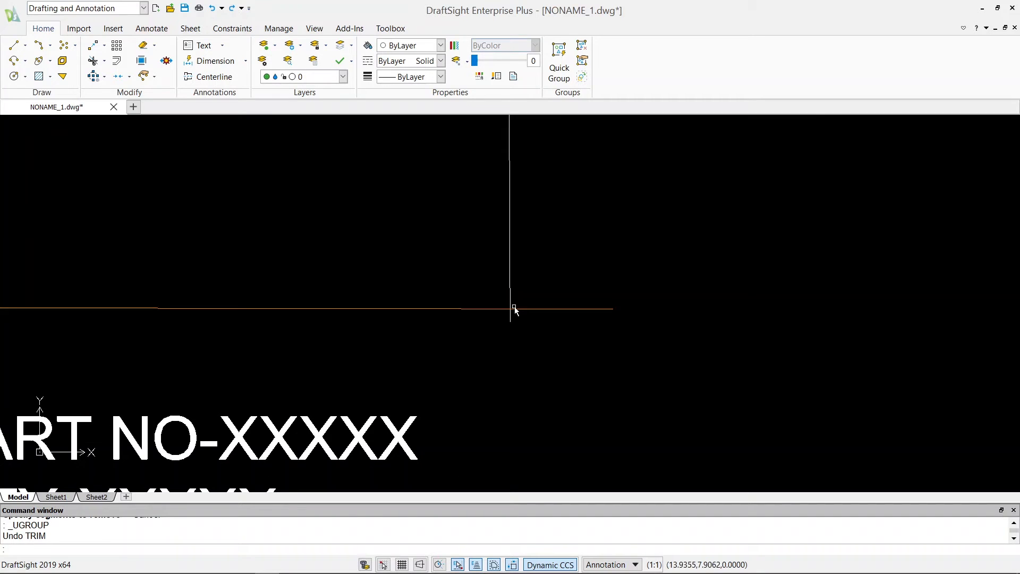
- Trim the bottom edge's overshoot and the right edge's stub, with all lines as cutting edges
click(104, 61)
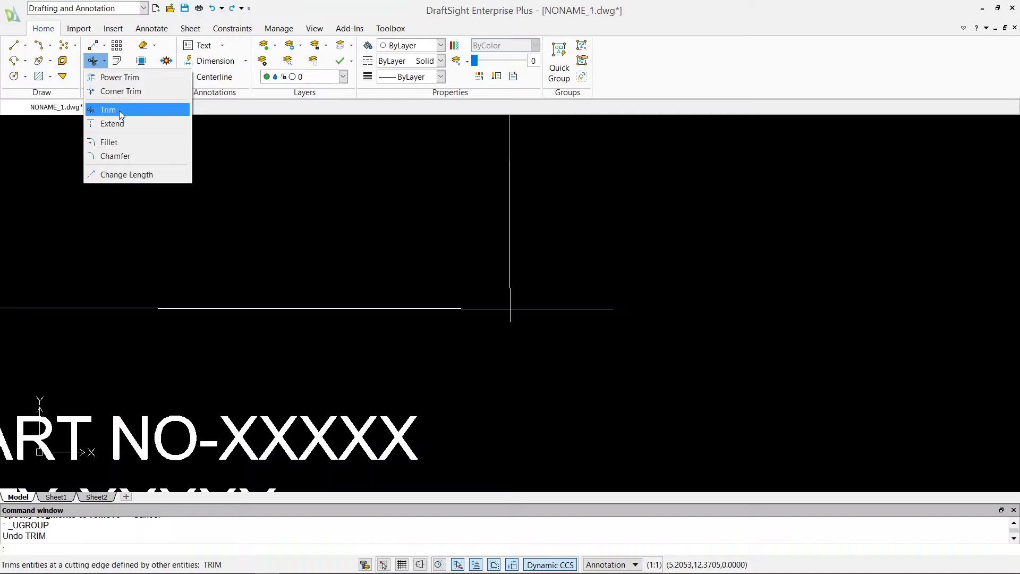
click(121, 111)
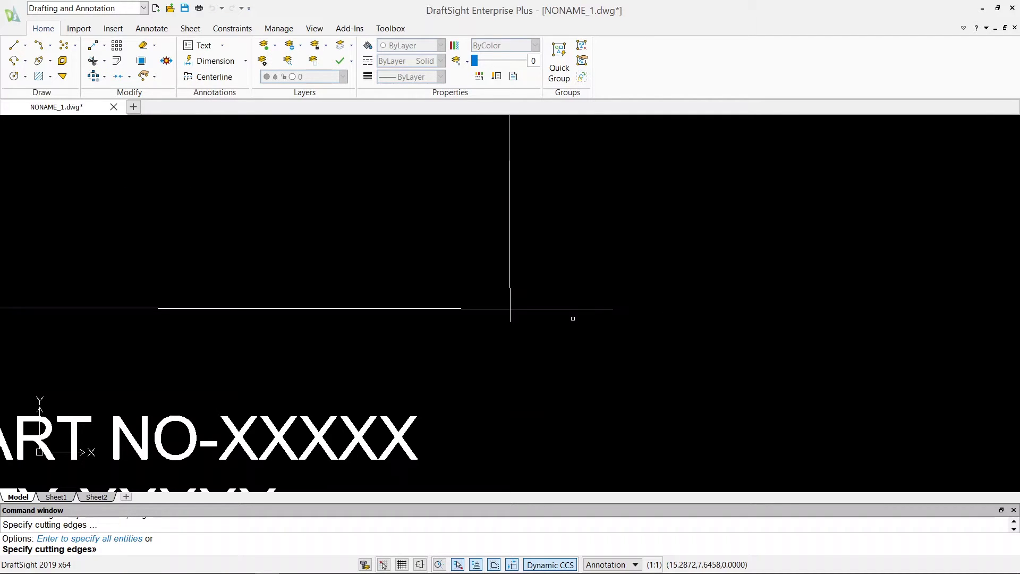
key(Return)
click(572, 308)
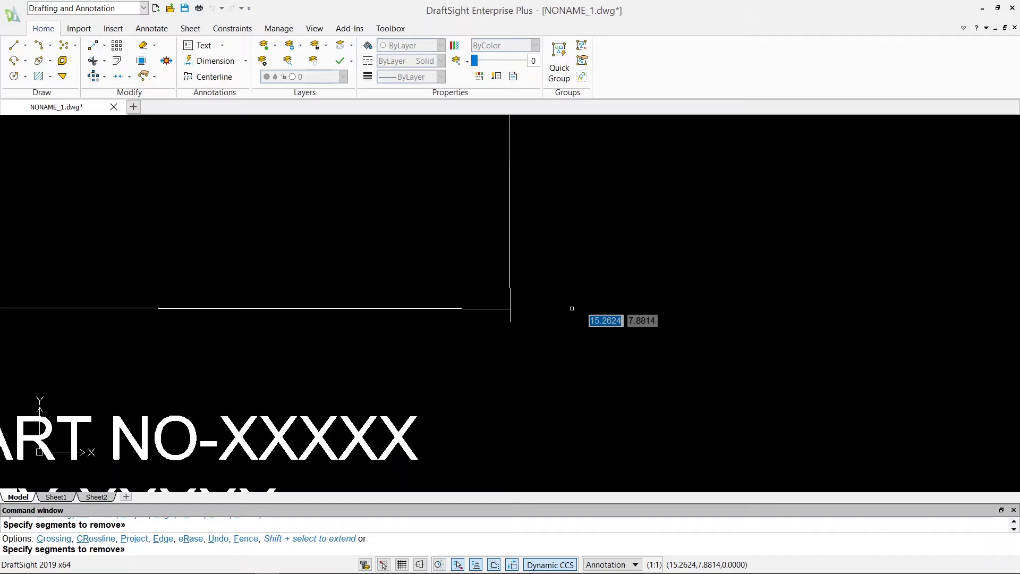
click(509, 316)
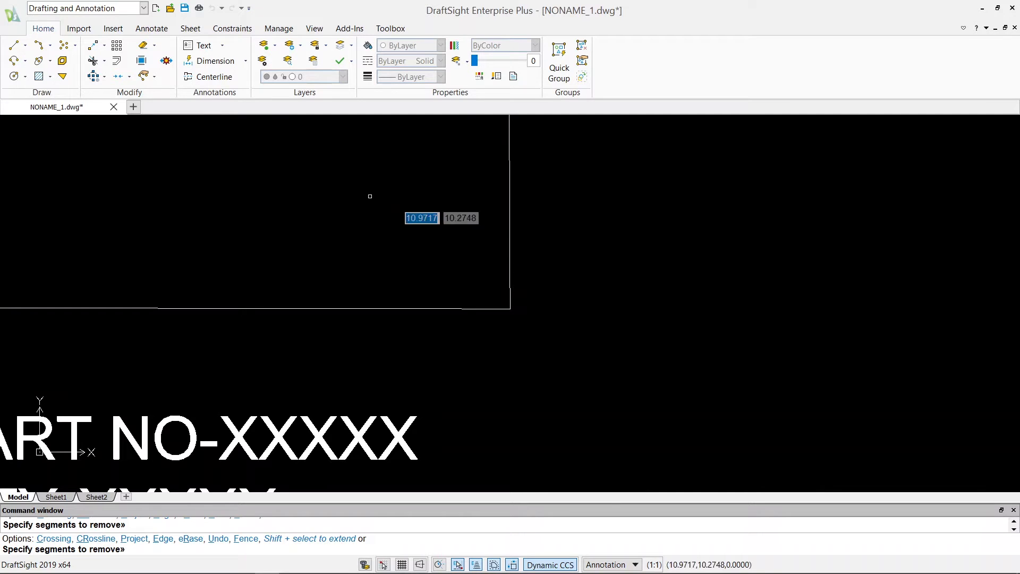
key(Escape)
scroll(281, 221, down, 5)
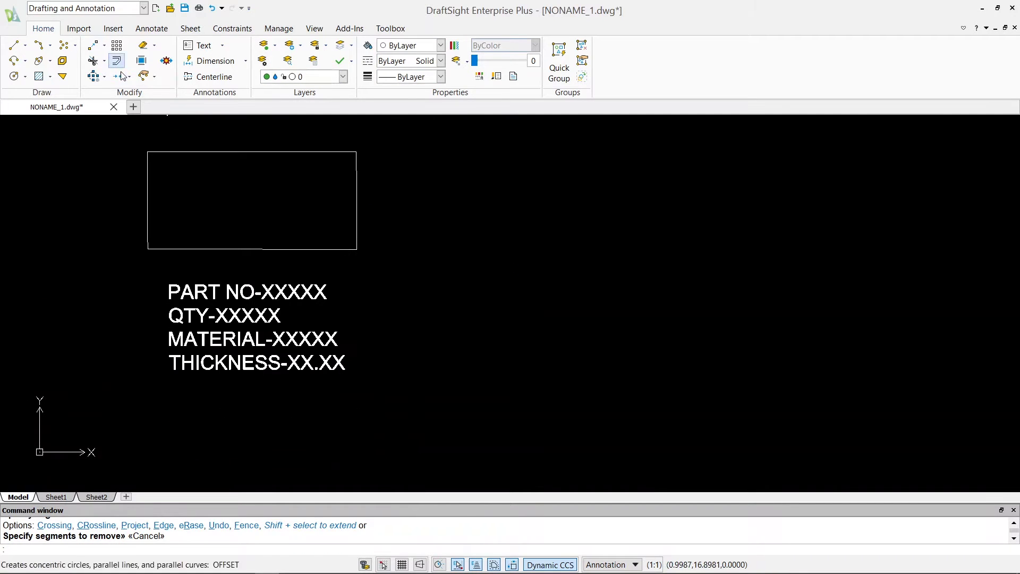
- With Ortho on, draw a vertical boundary line to the right of the rectangle
click(105, 61)
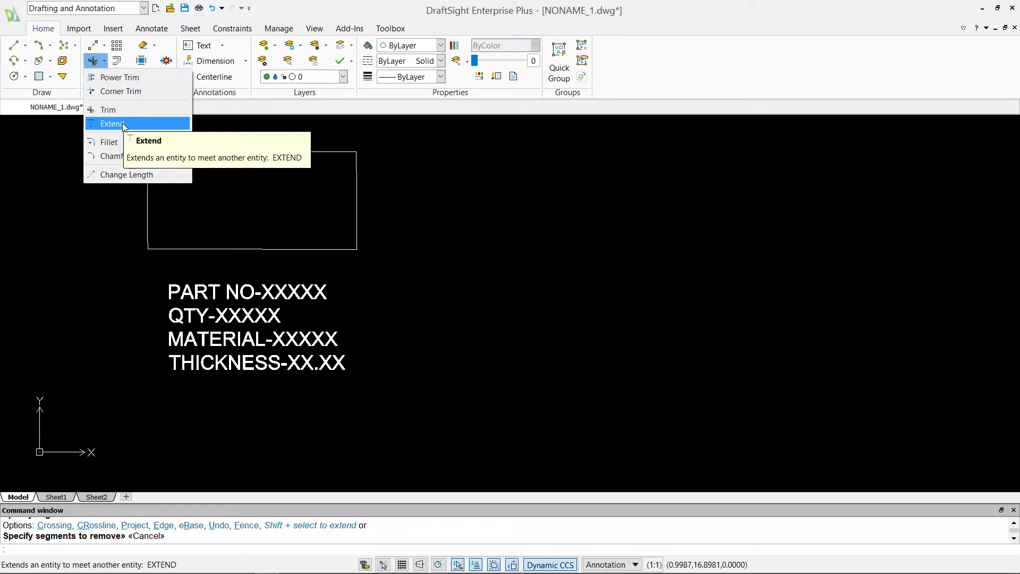
click(102, 113)
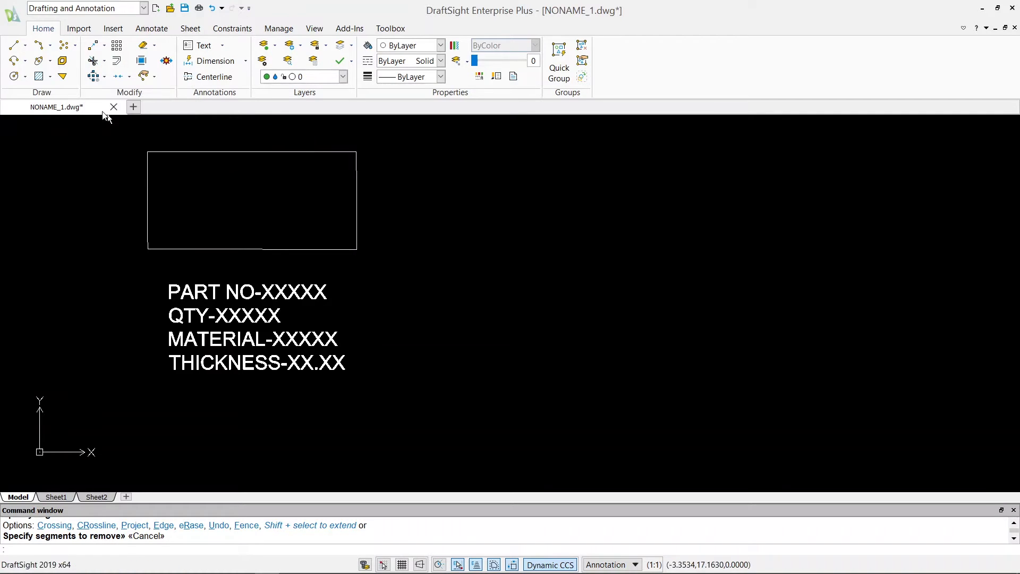
click(19, 49)
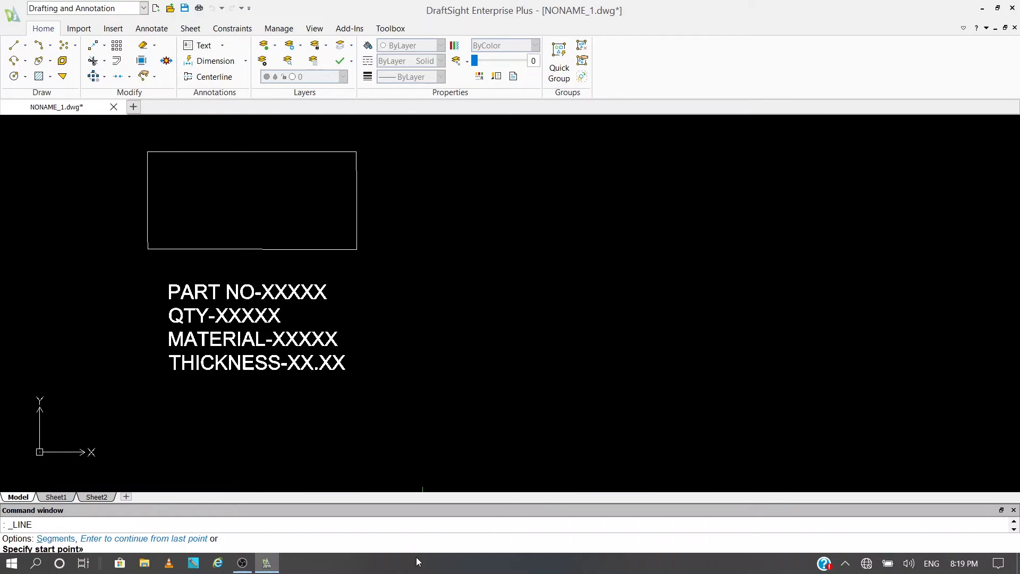
click(419, 564)
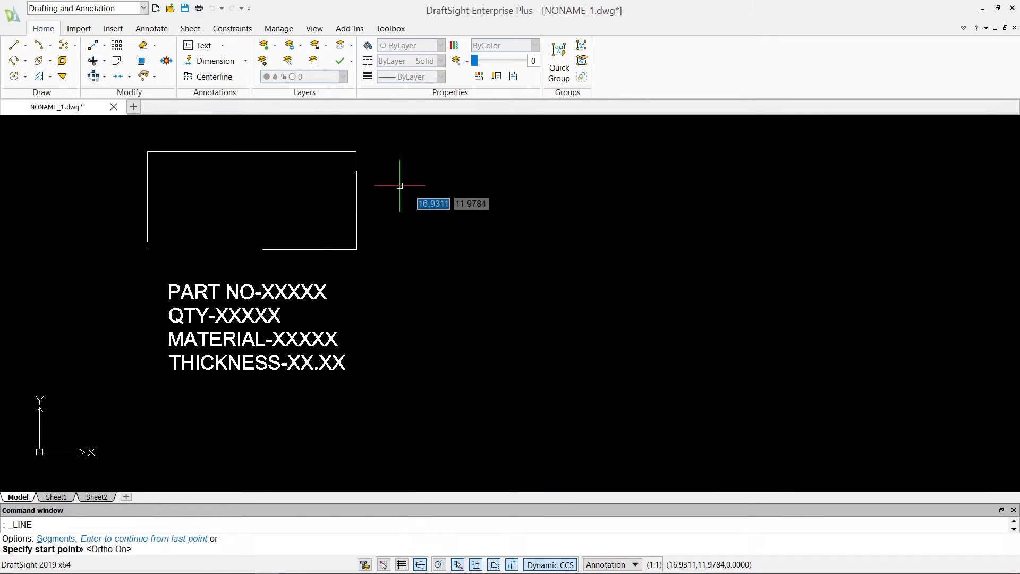
click(420, 143)
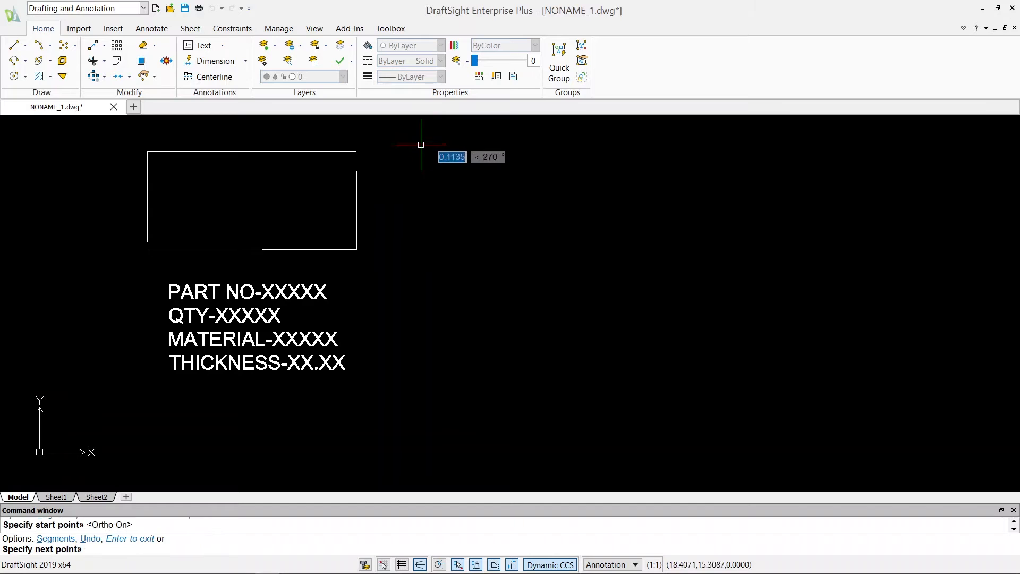
click(408, 279)
key(Escape)
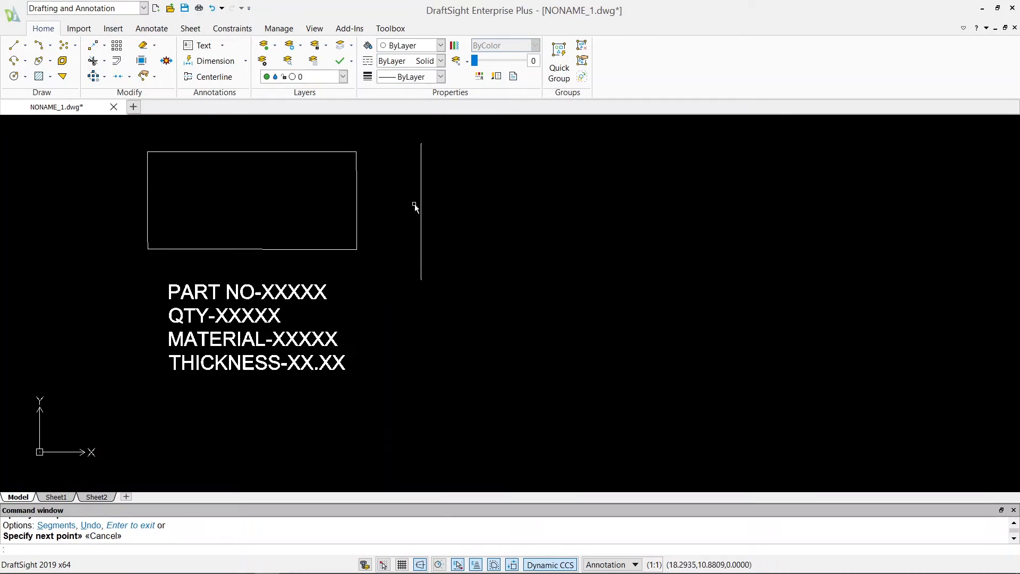
scroll(343, 138, up, 2)
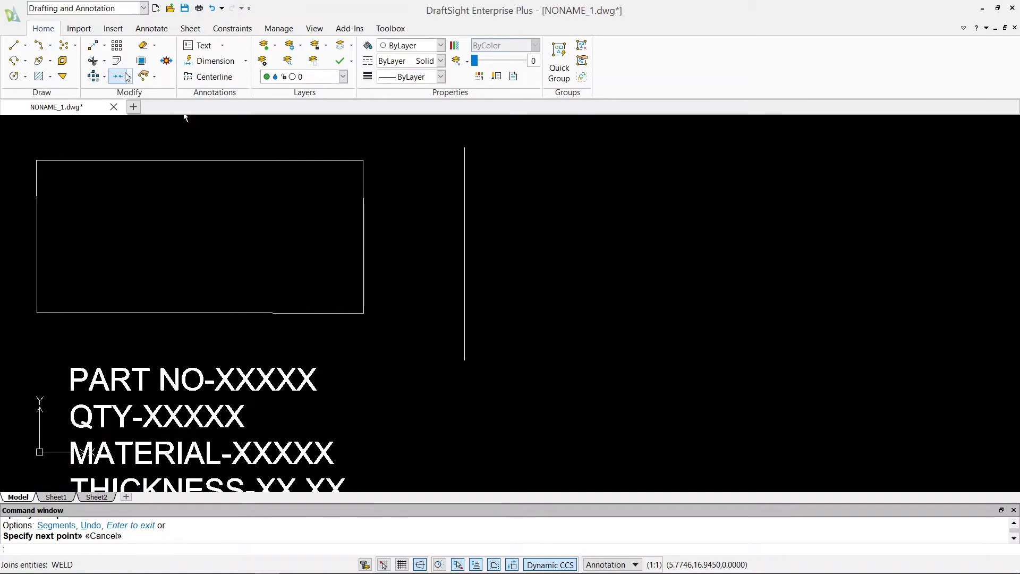
click(104, 61)
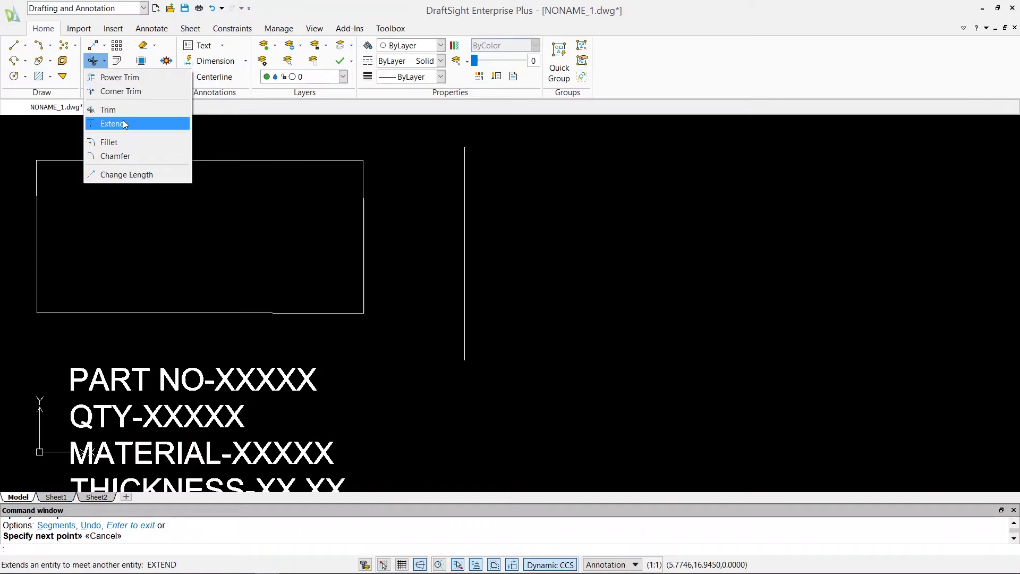
click(123, 121)
click(229, 449)
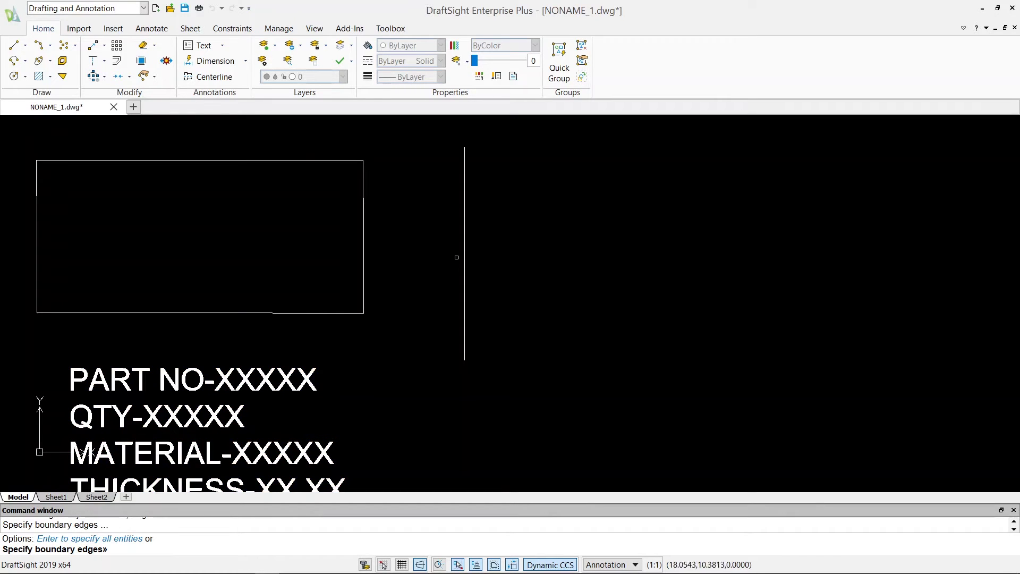
click(466, 250)
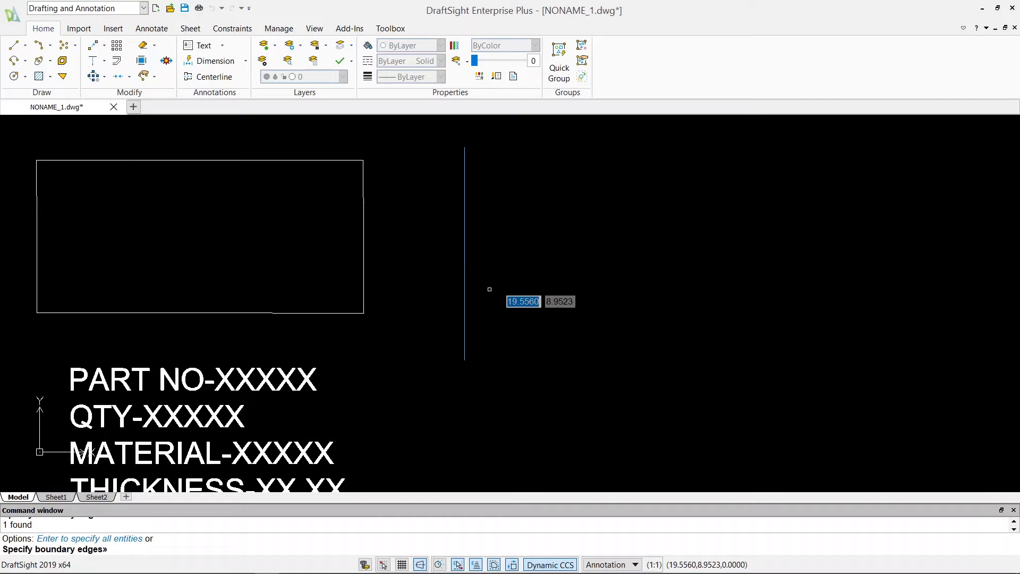
key(Return)
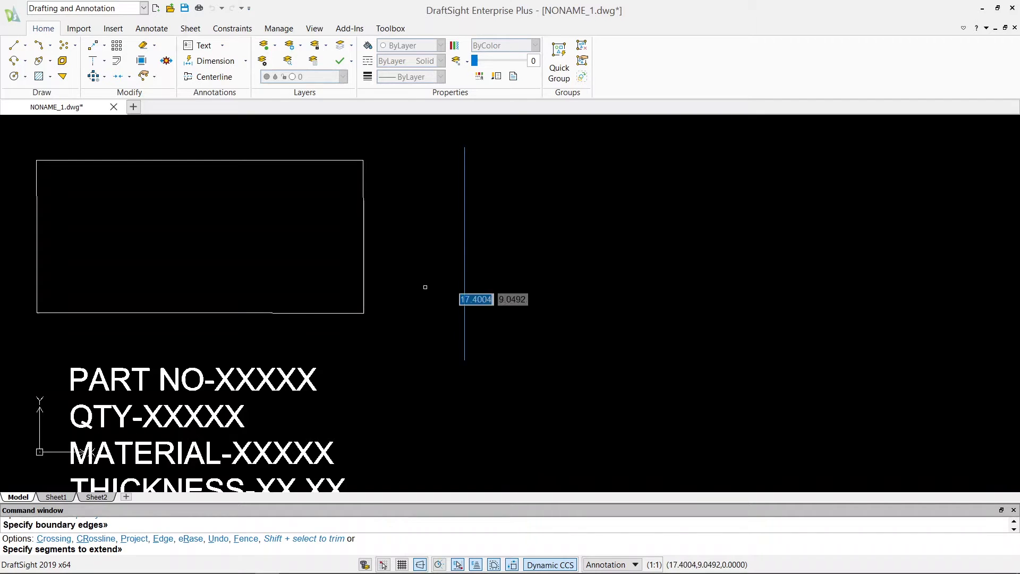
click(342, 312)
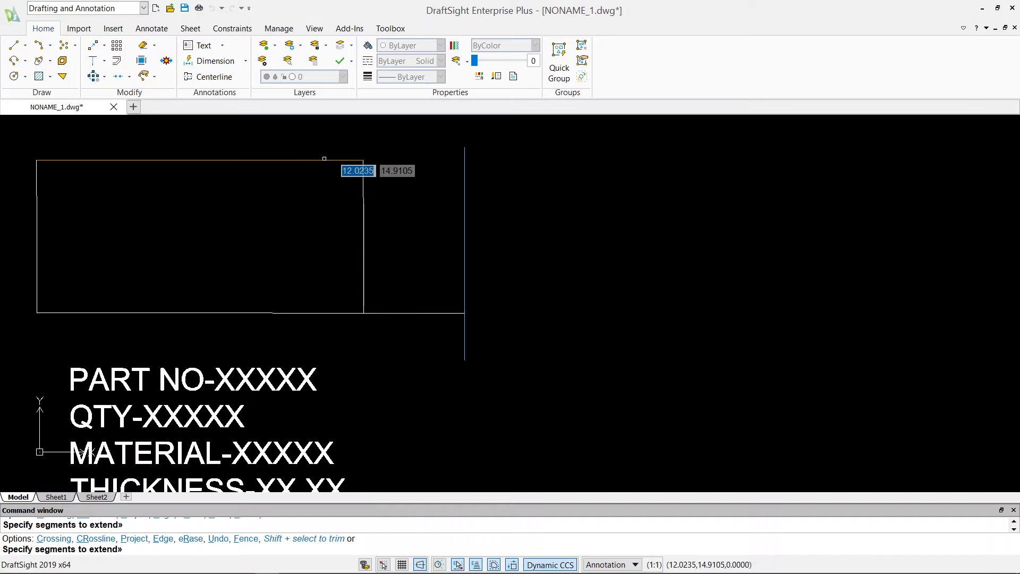
click(323, 160)
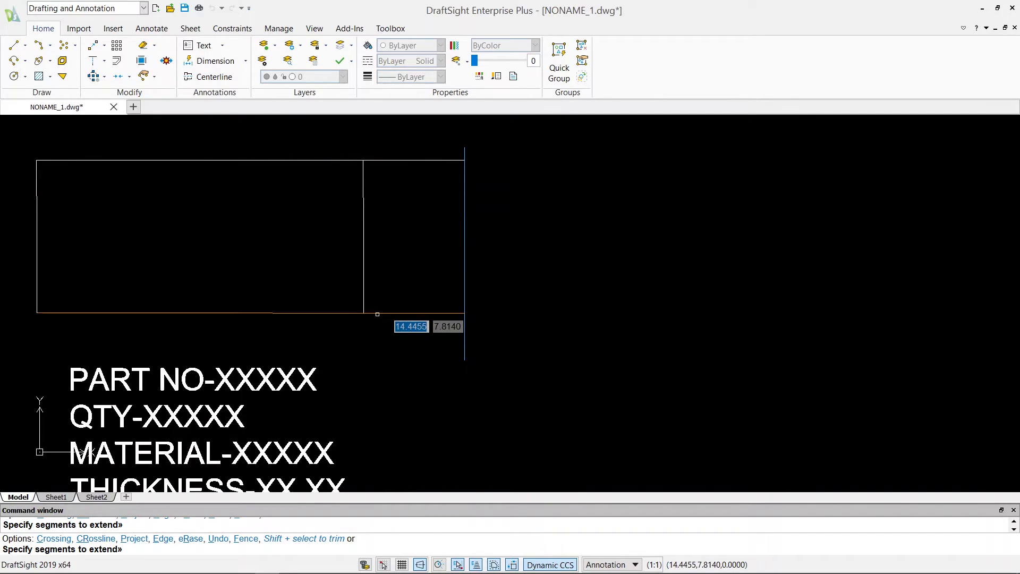
key(Escape)
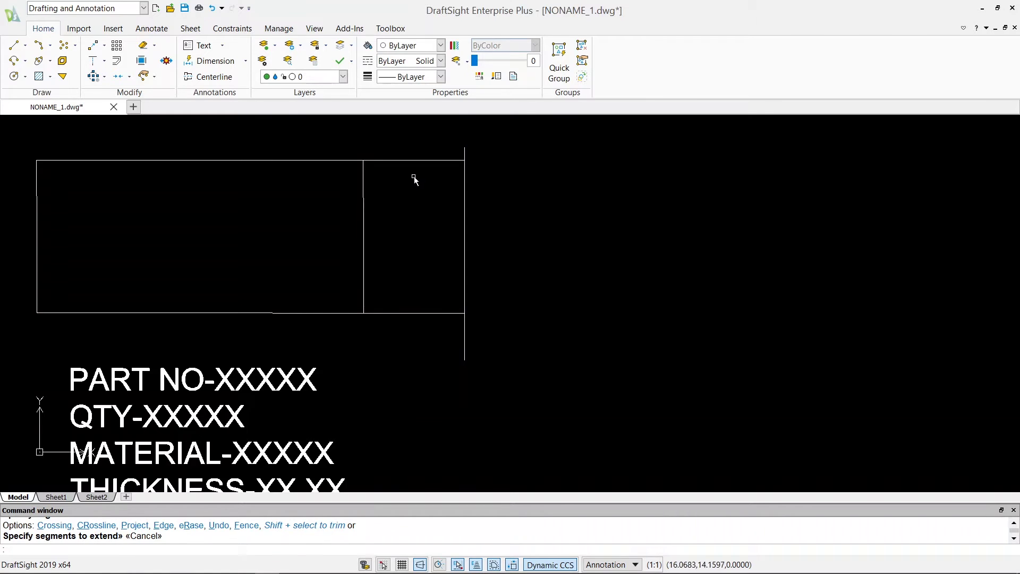
click(487, 140)
key(Escape)
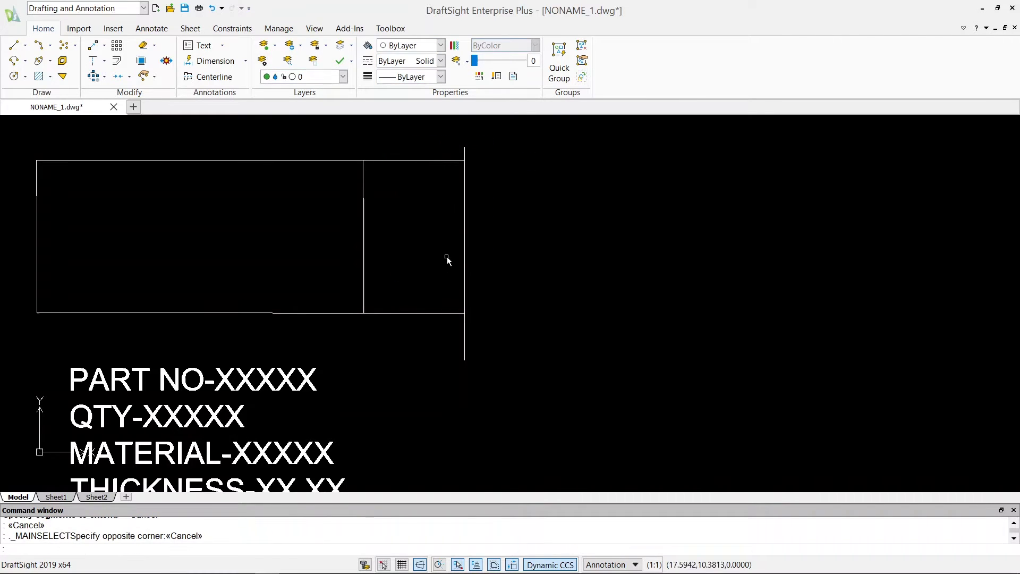
key(ctrl+z)
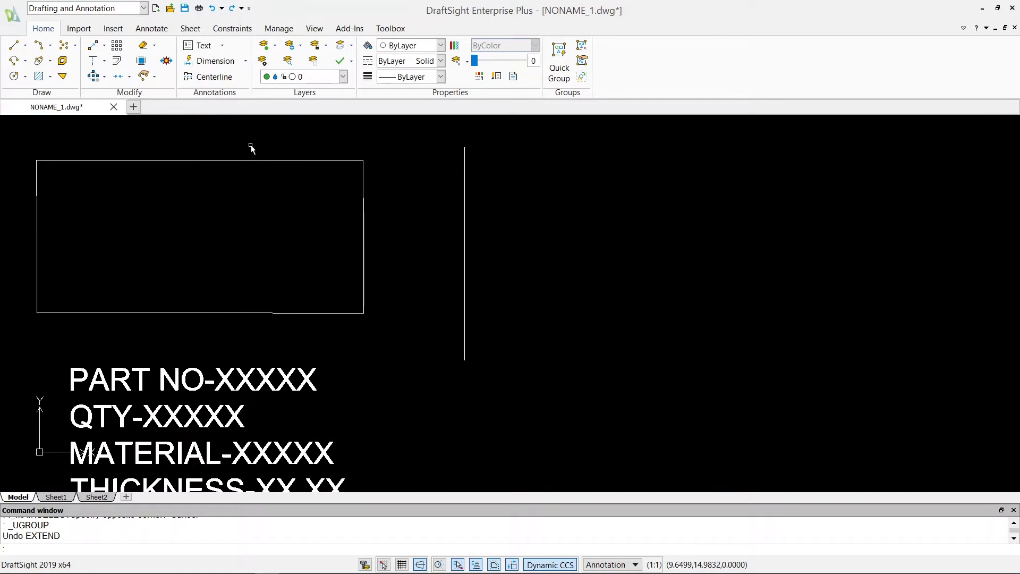
- Extend the rectangle's bottom and top edges to the vertical line
click(93, 60)
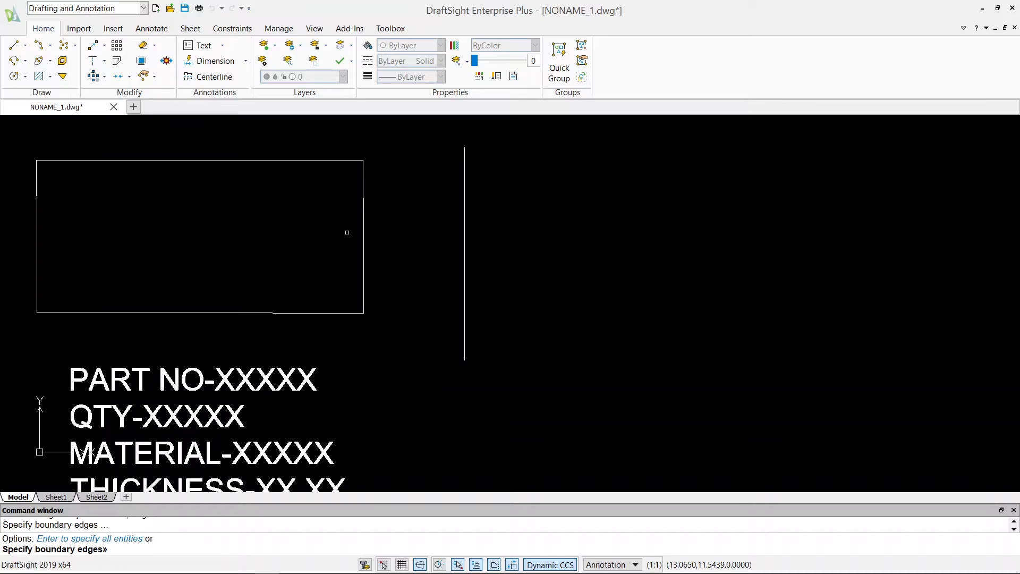
key(Return)
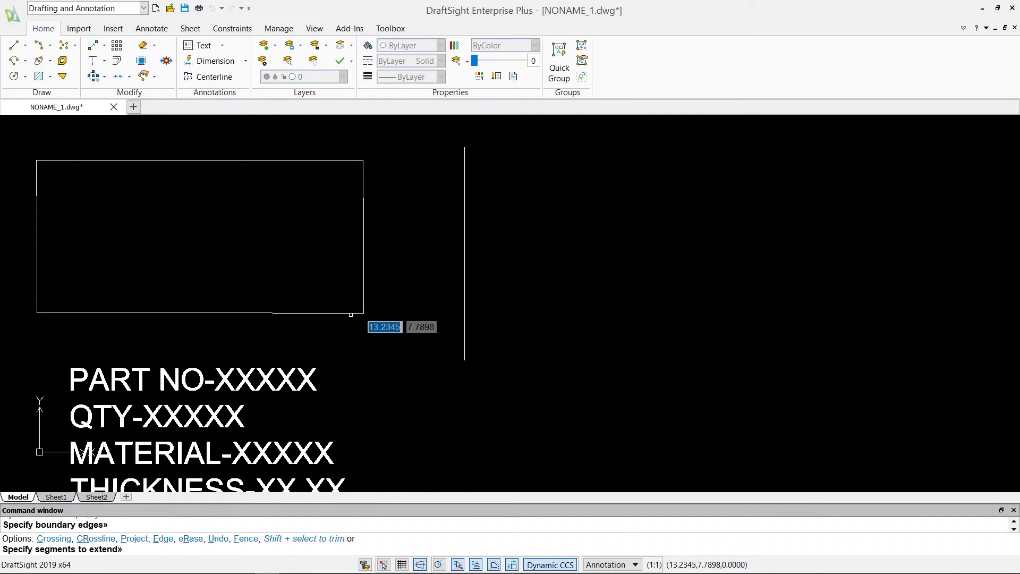
click(351, 313)
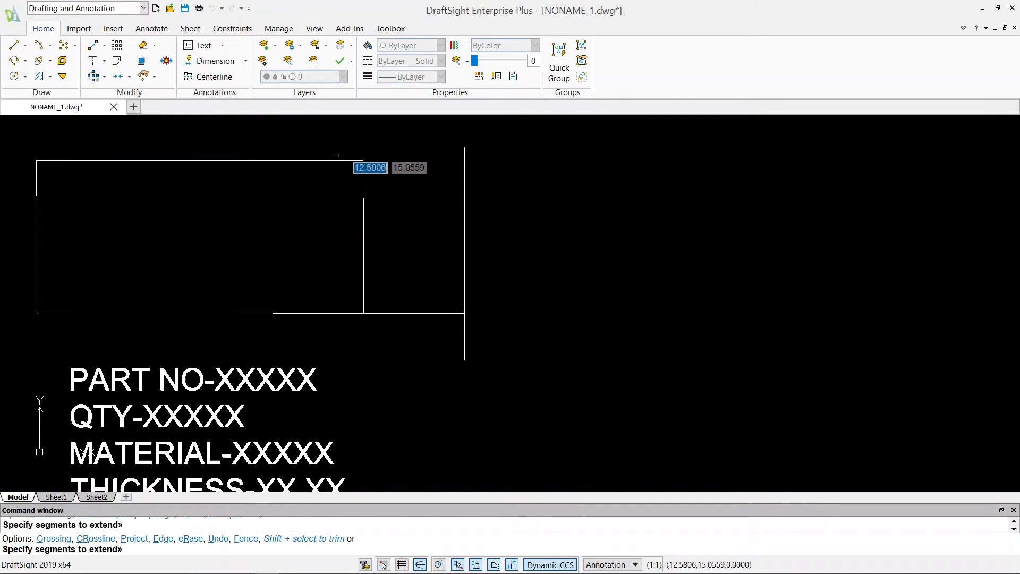
click(337, 160)
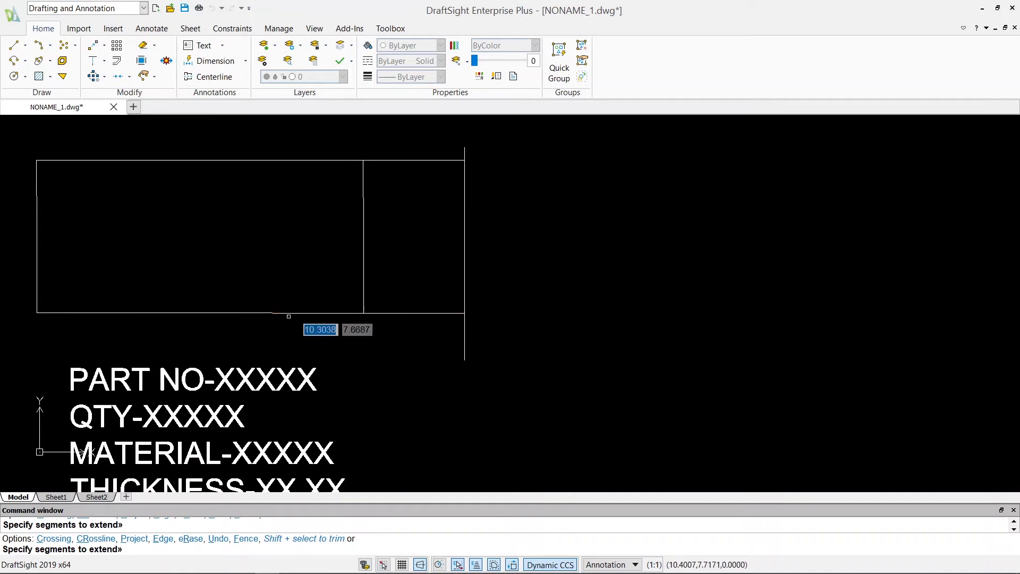
key(Escape)
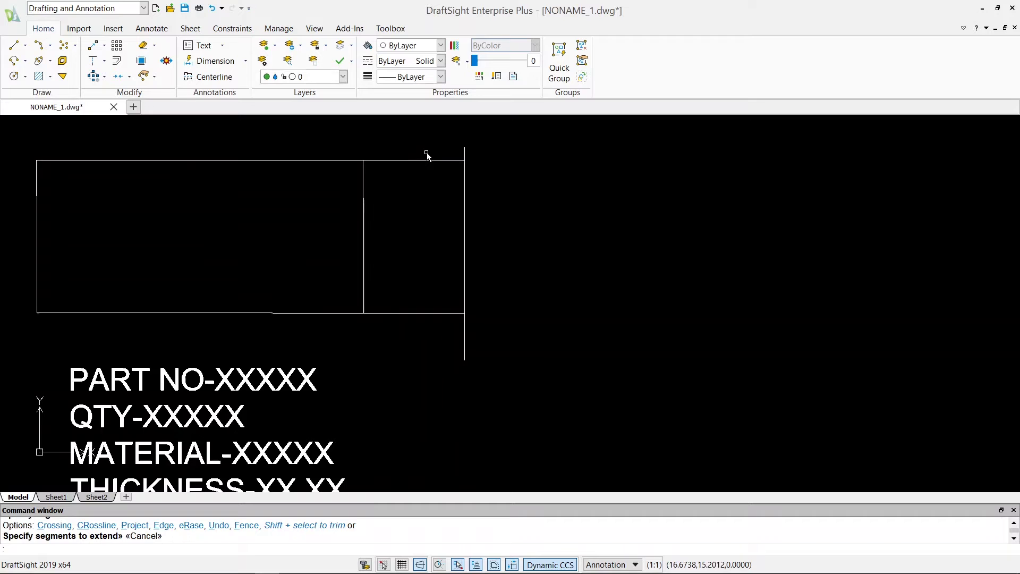
- Delete the rectangle's old right edge
click(365, 202)
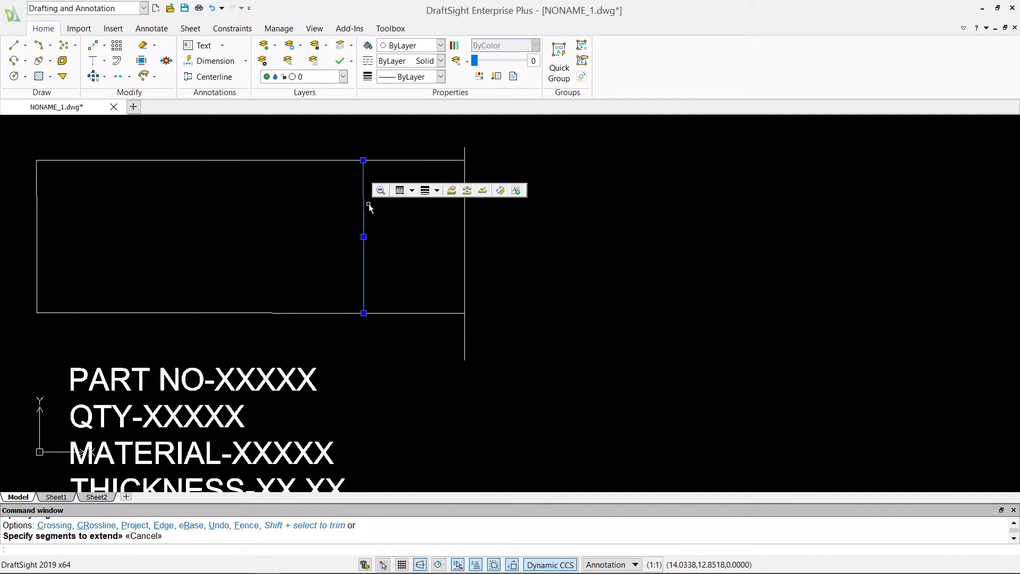
key(Delete)
click(104, 60)
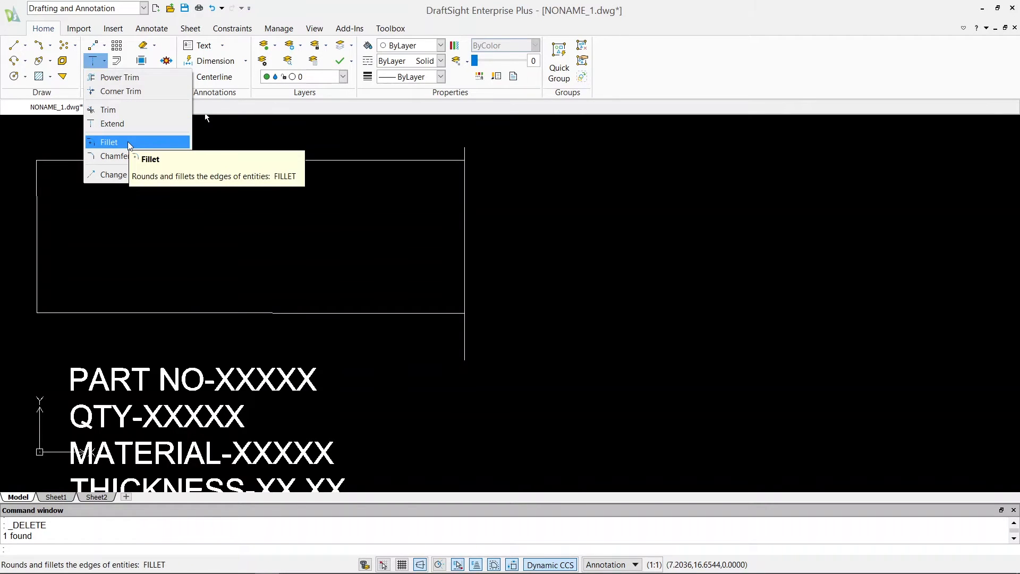
- Fillet the top-left corner with radius 0.25 between the left and top edges
click(43, 162)
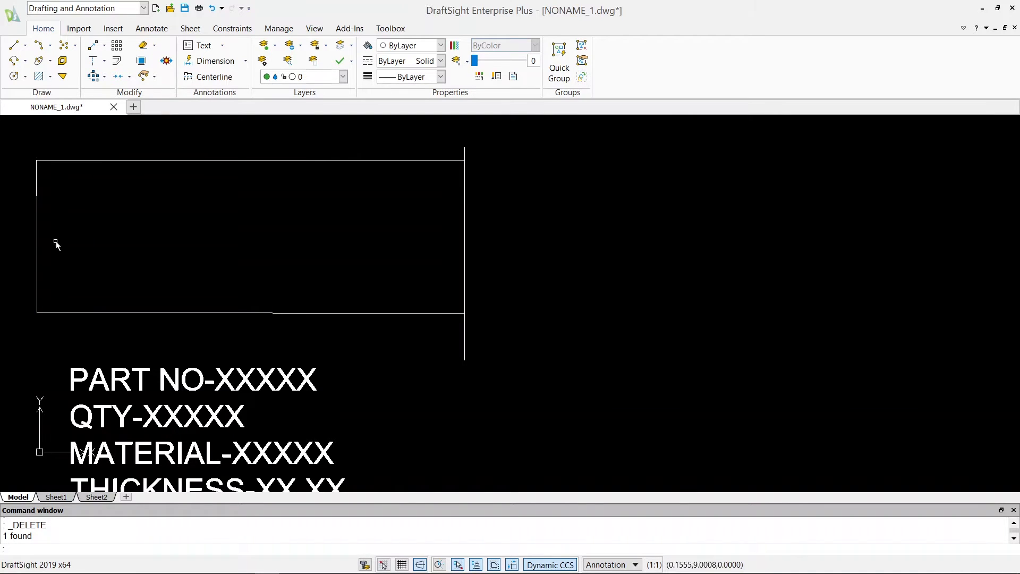
click(104, 61)
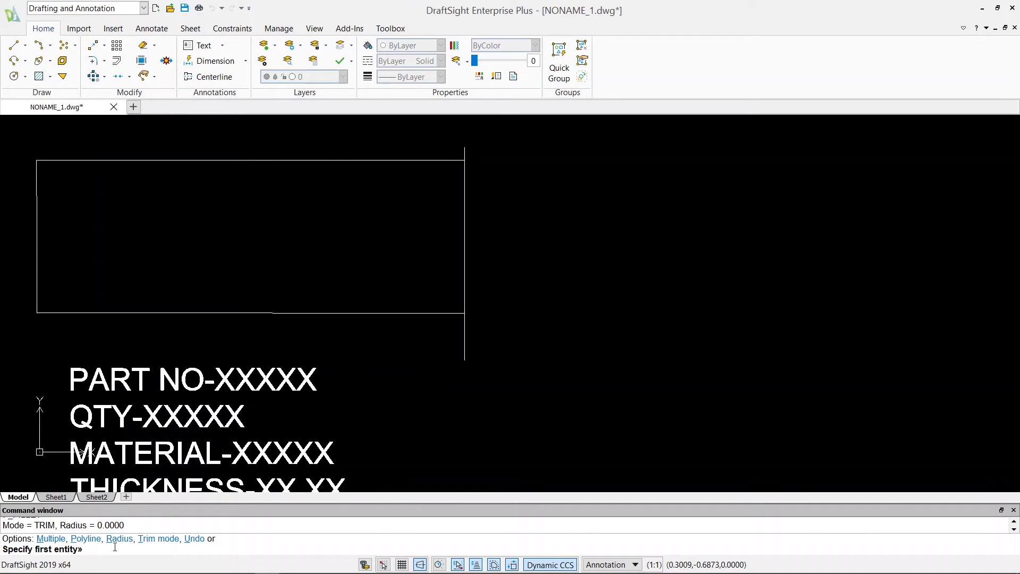
text(r)
key(Return)
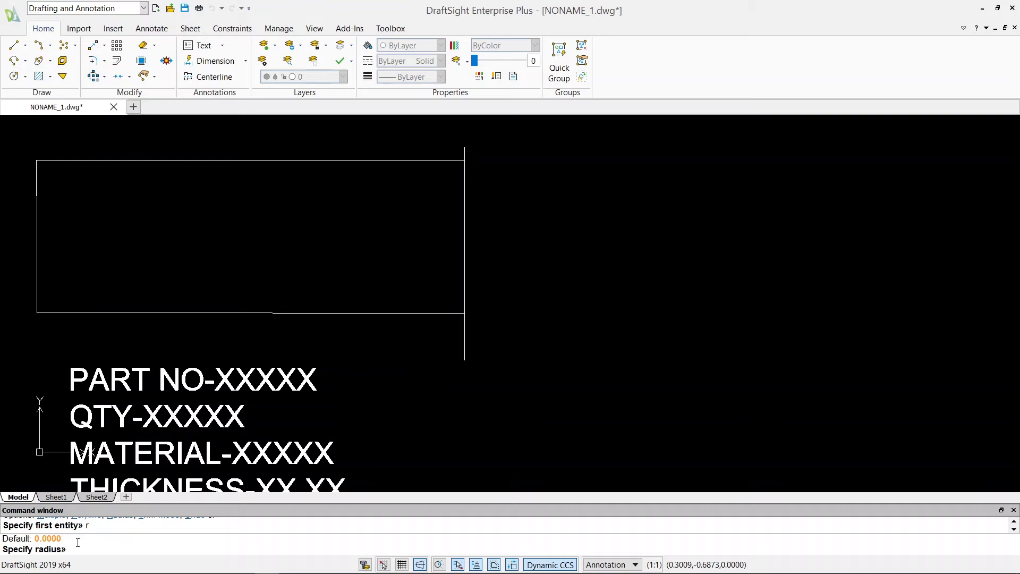
text(0.25)
key(Return)
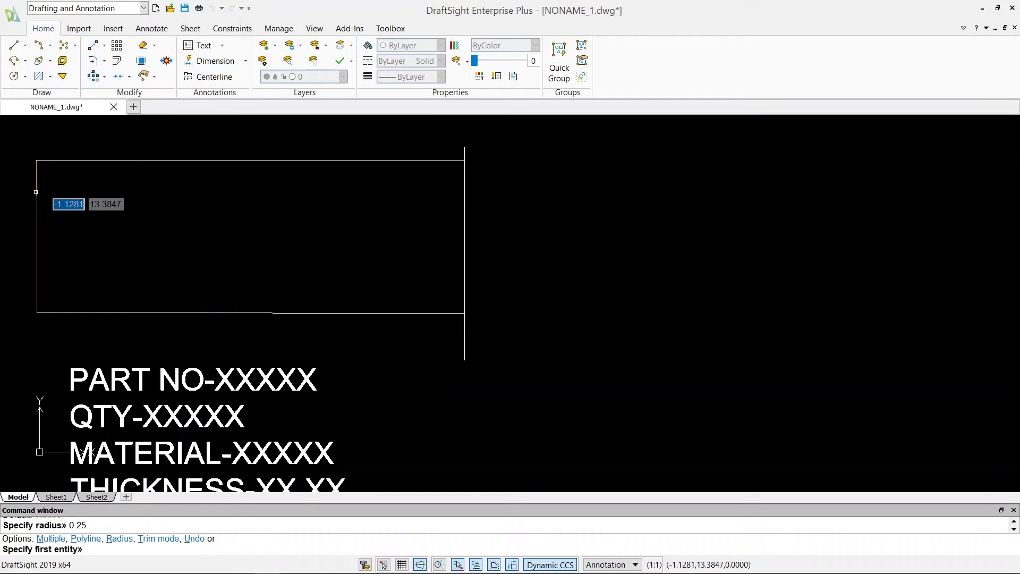
click(36, 190)
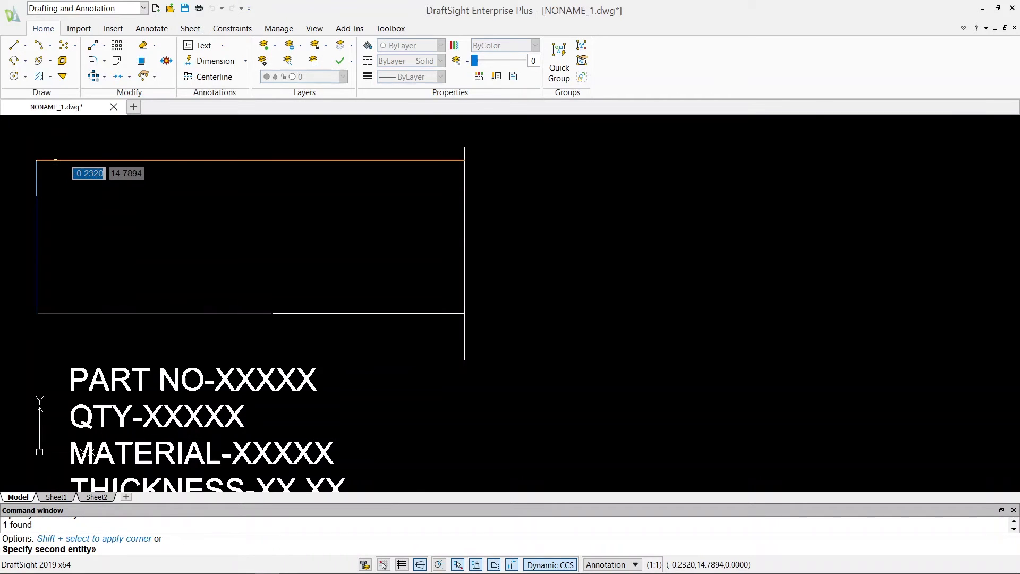
click(55, 161)
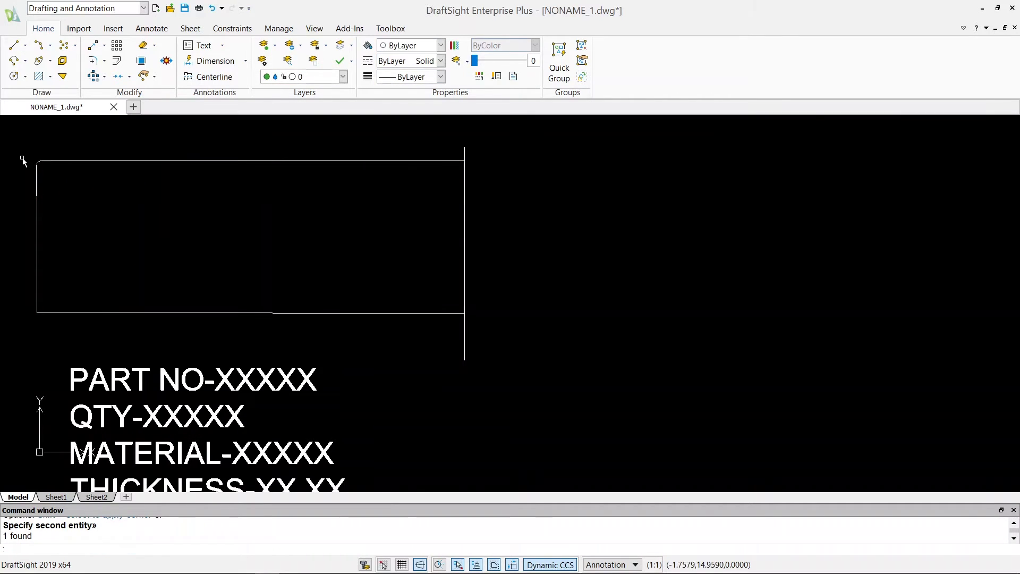
- Fillet the bottom-left and bottom-right corners at the same 0.25 radius
scroll(36, 162, up, 5)
scroll(86, 180, down, 5)
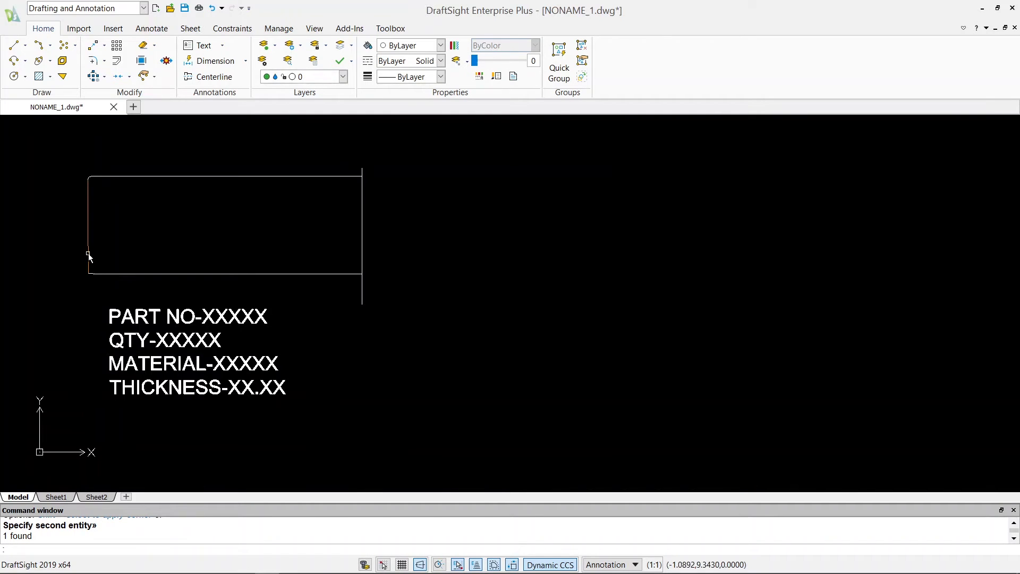
click(88, 256)
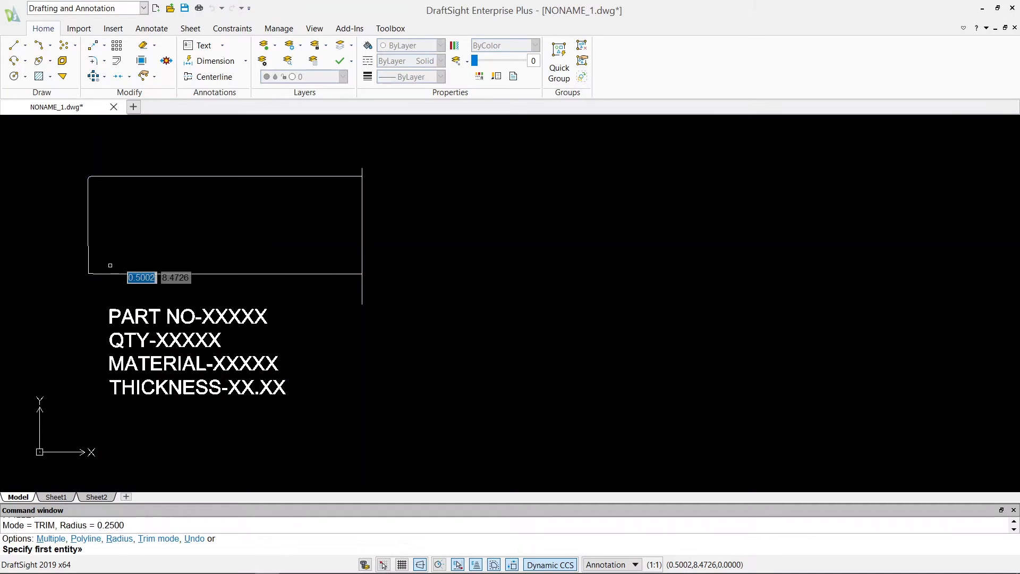
key(Return)
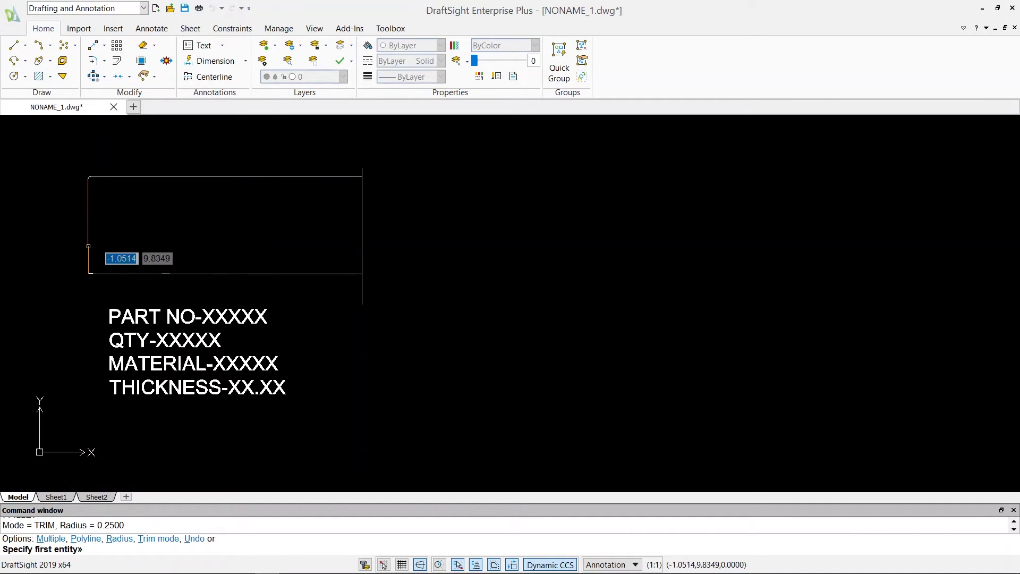
click(88, 245)
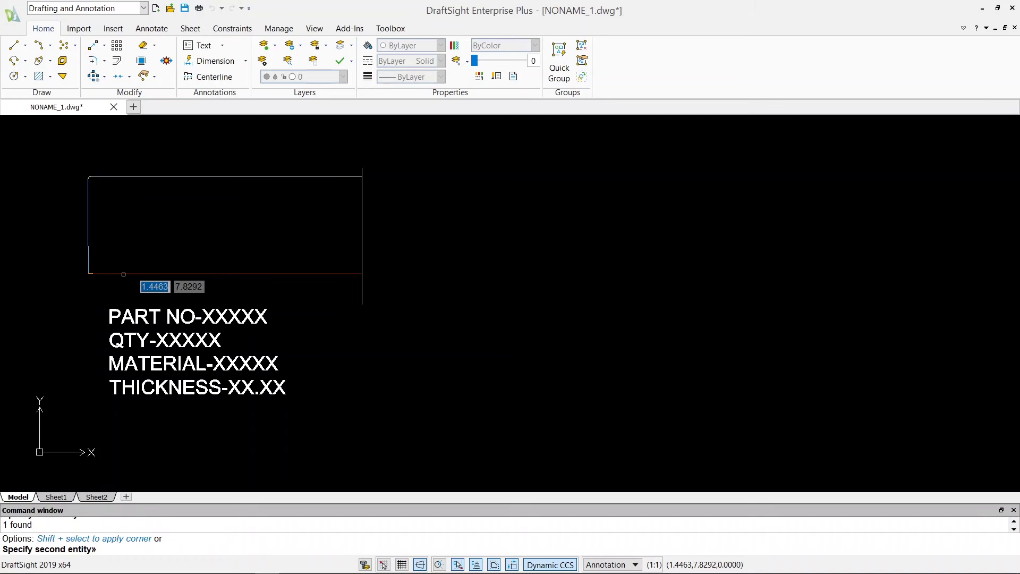
click(123, 274)
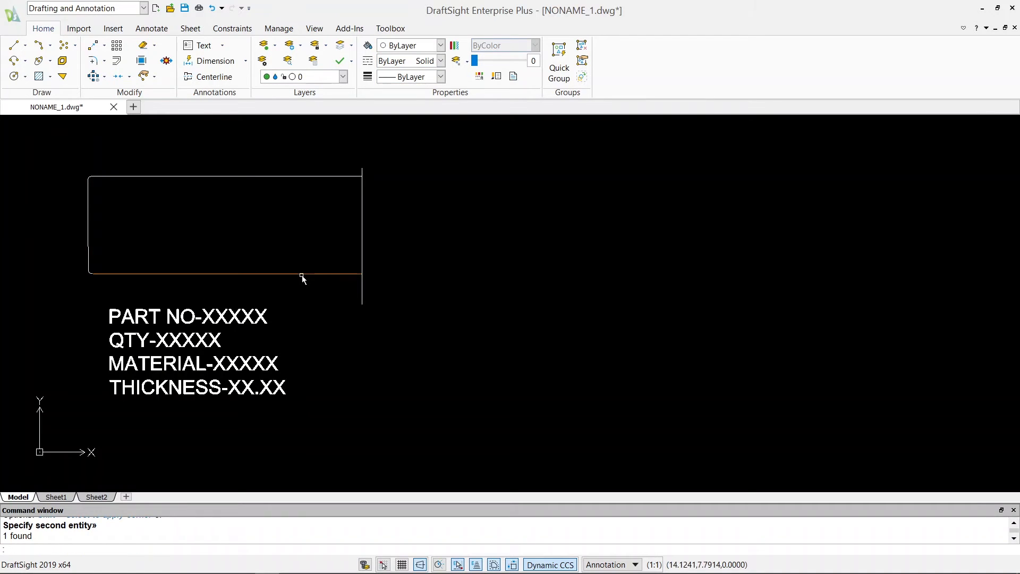
key(Return)
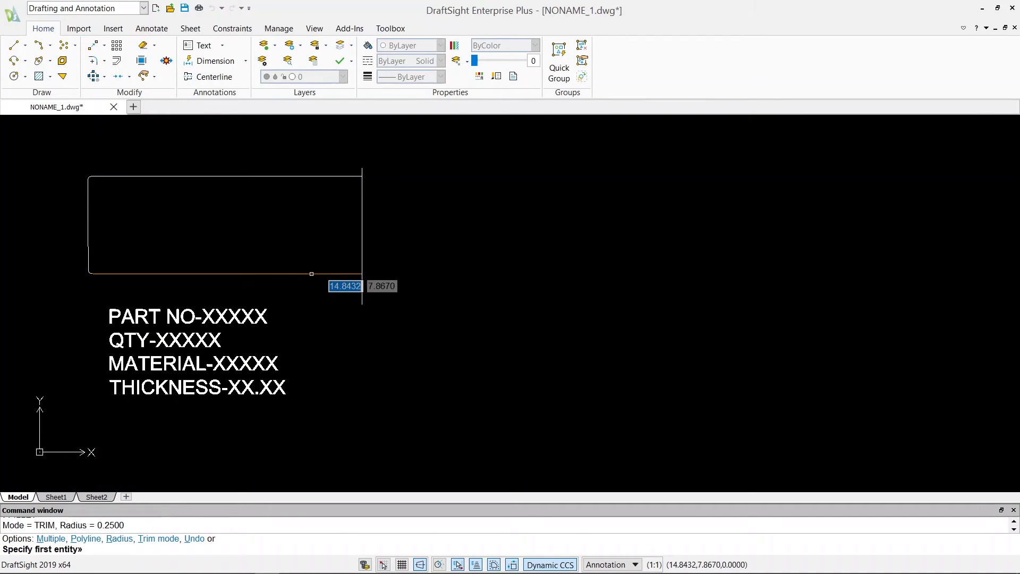
click(311, 274)
click(360, 249)
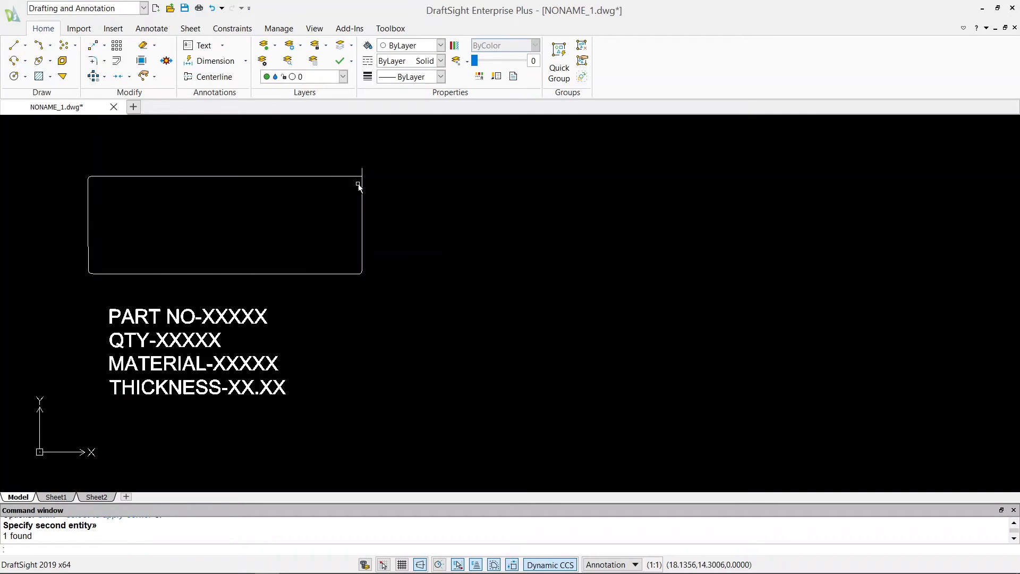
- Fillet the top-right corner between the top edge and the vertical line
key(Return)
click(342, 167)
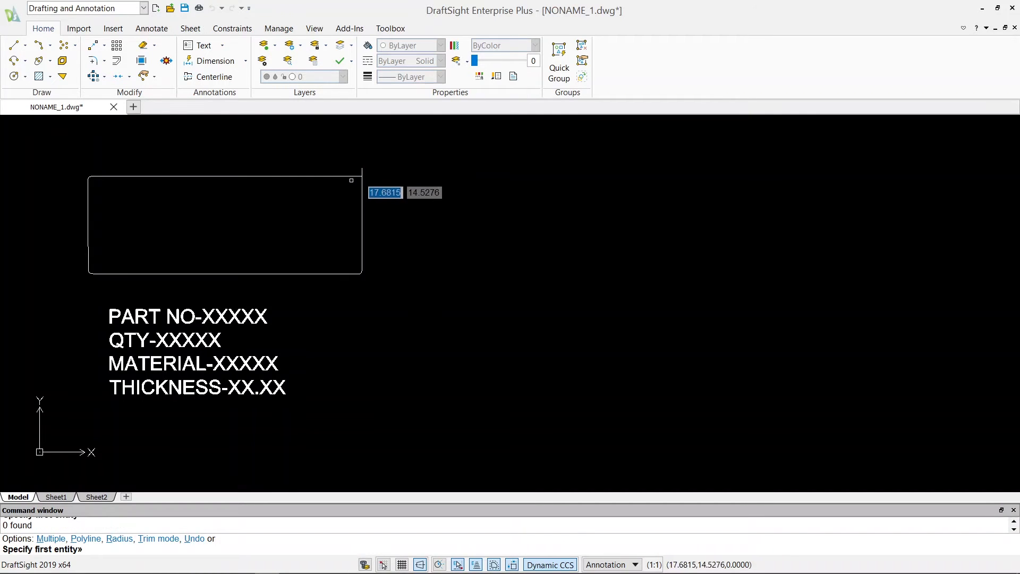
click(351, 176)
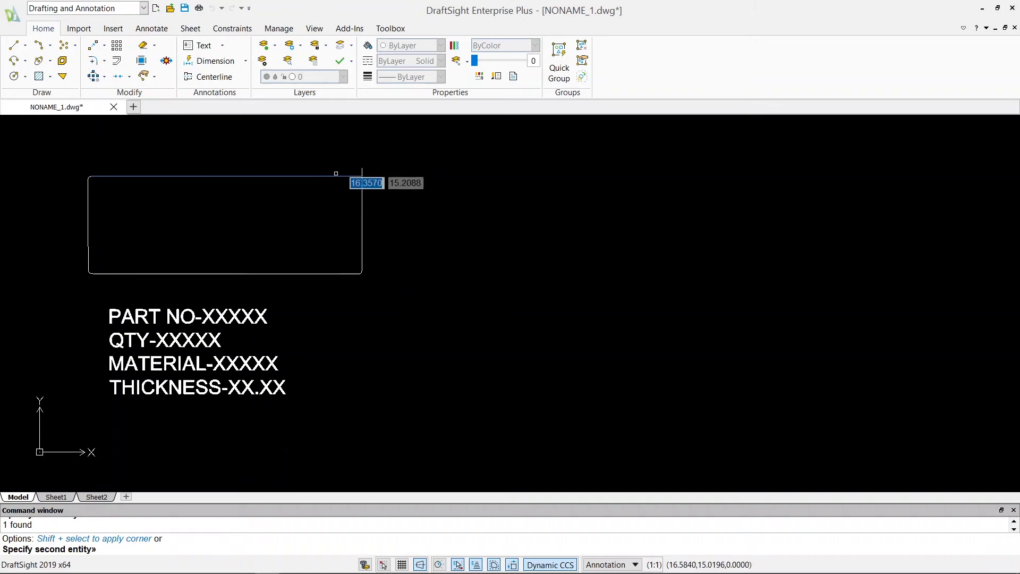
click(362, 189)
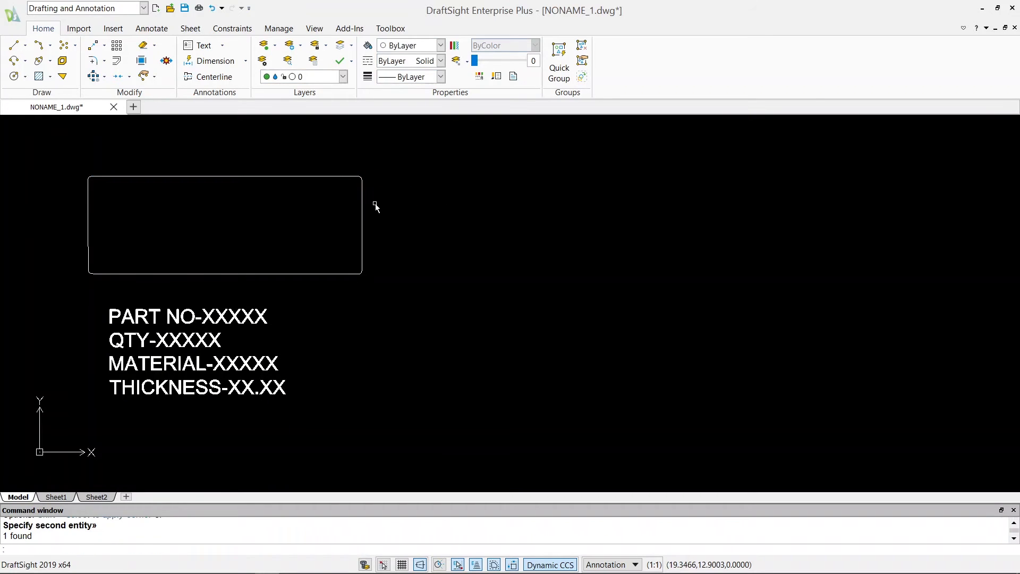
click(104, 60)
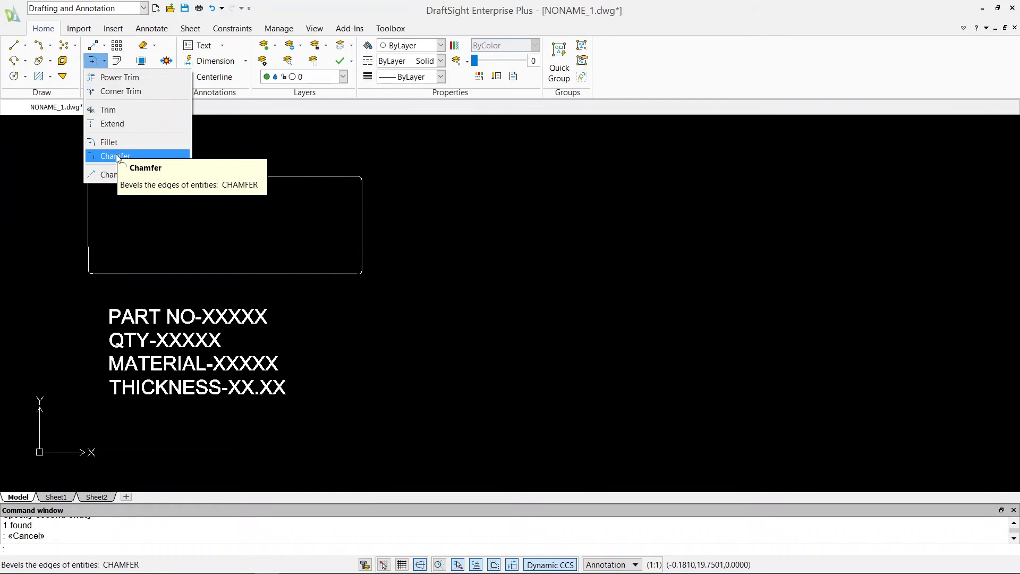
- Chamfer the top-right corner with both distances 0.5, picking the top and right edges
click(116, 155)
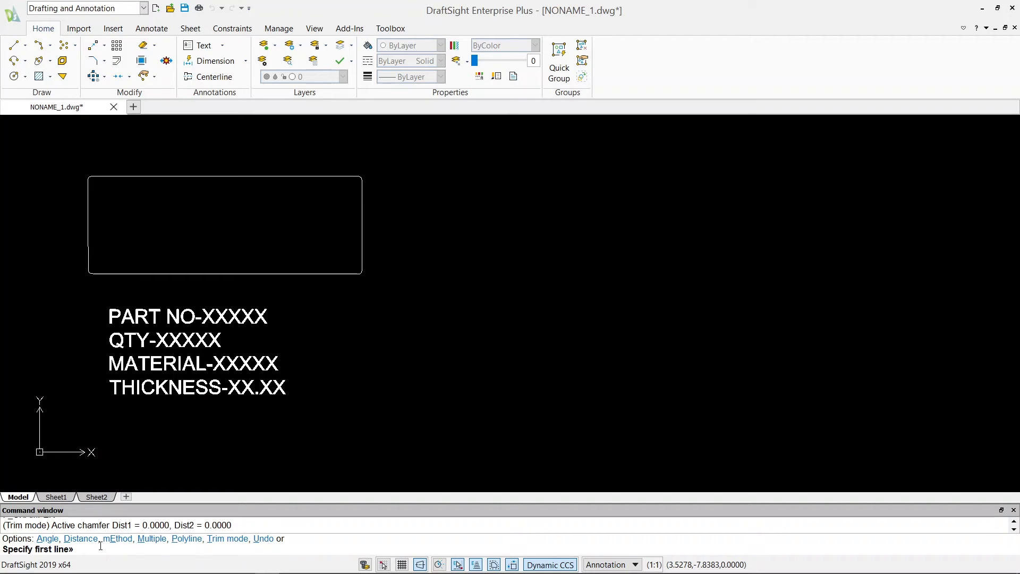
text(d)
key(Return)
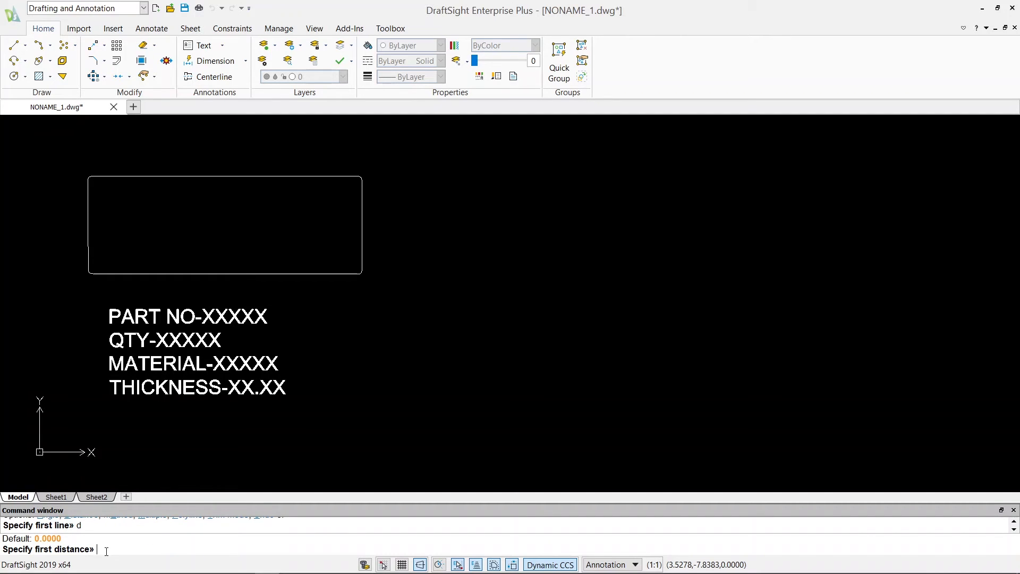
text(0.5)
key(Return)
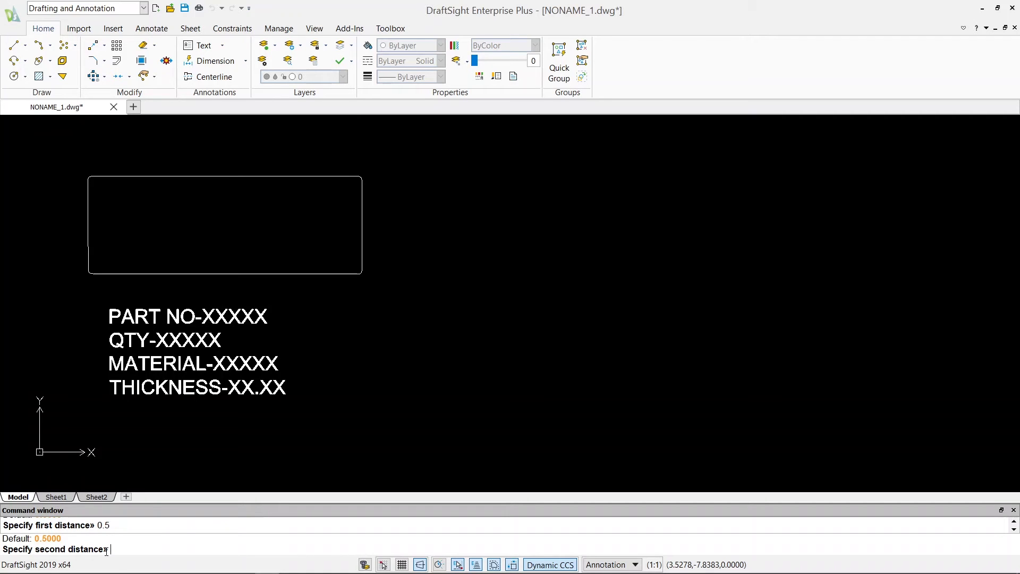
text(0.5)
key(Return)
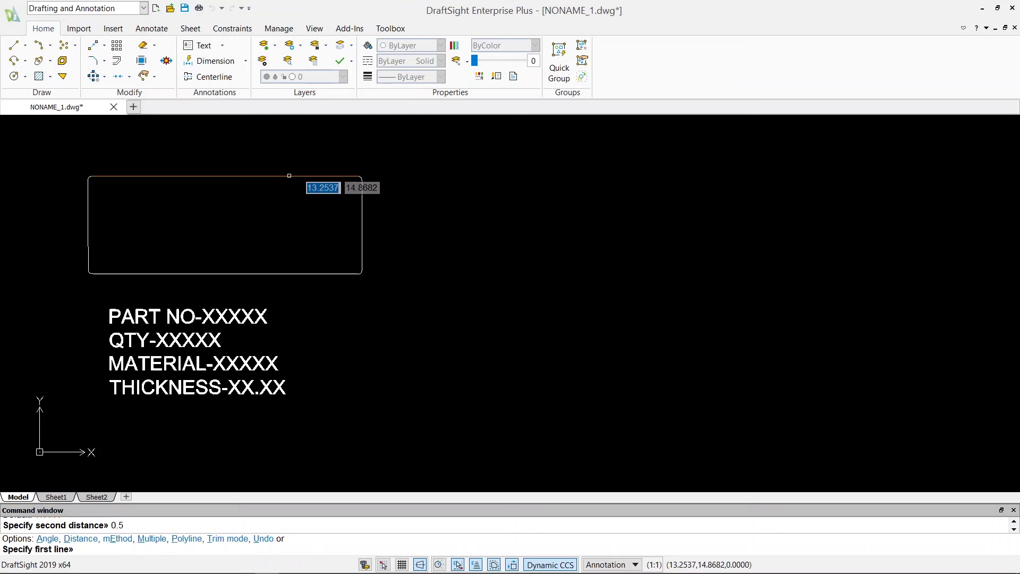
click(290, 176)
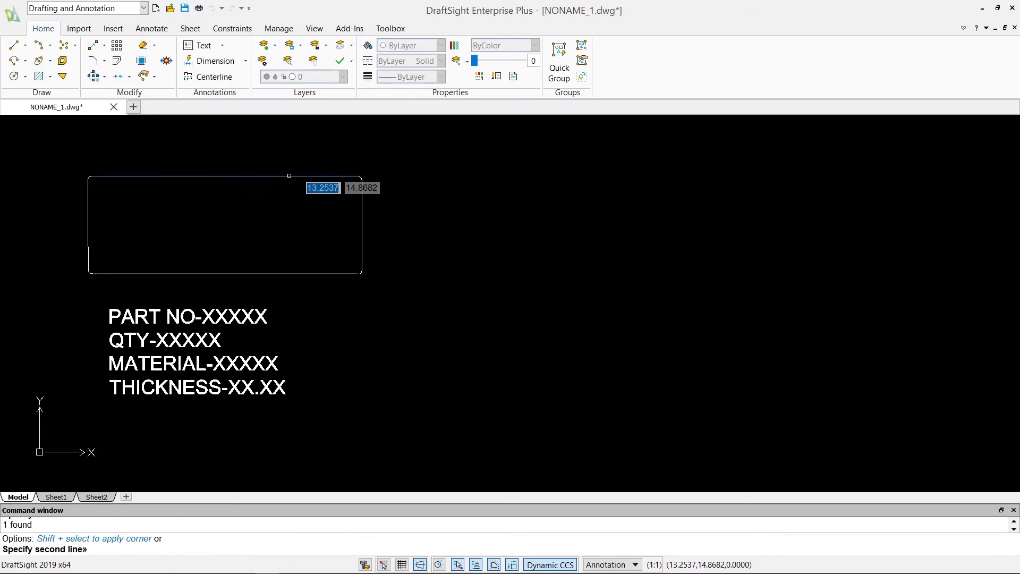
click(362, 199)
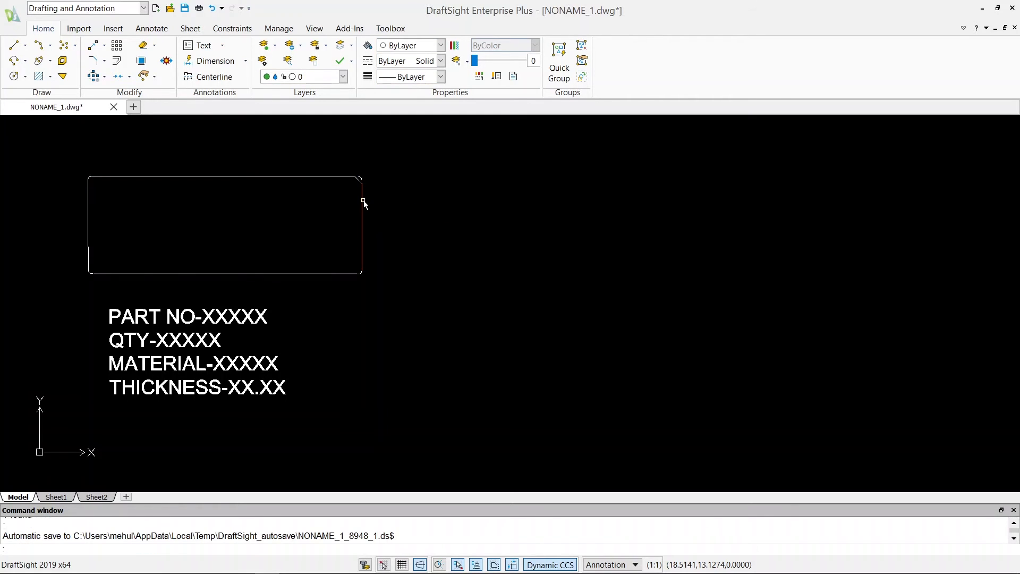
scroll(360, 181, up, 4)
- Delete the stray fillet arc left beside the 0.5 chamfer at the top-right corner
scroll(360, 181, up, 4)
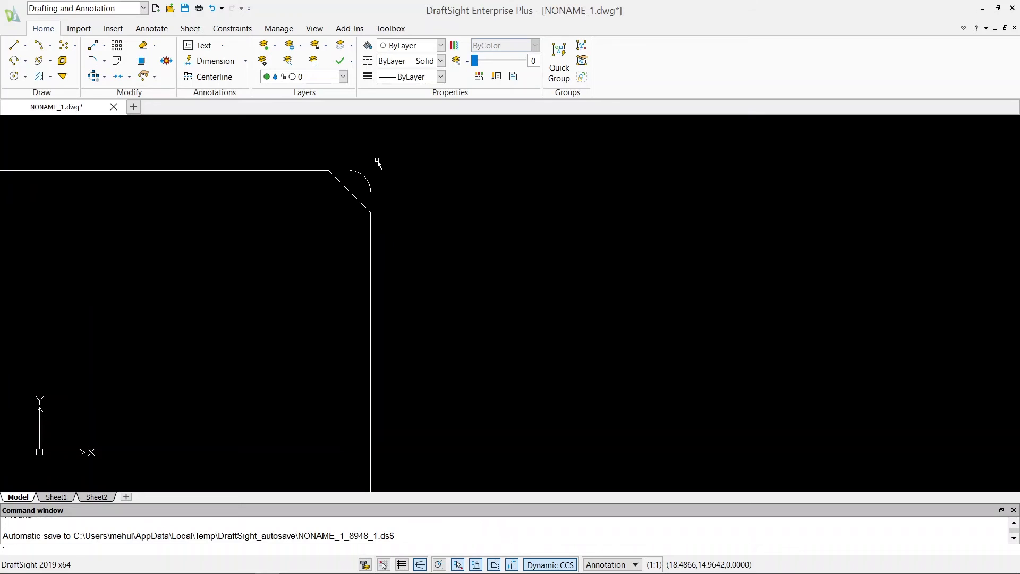
key(Escape)
click(377, 159)
click(350, 181)
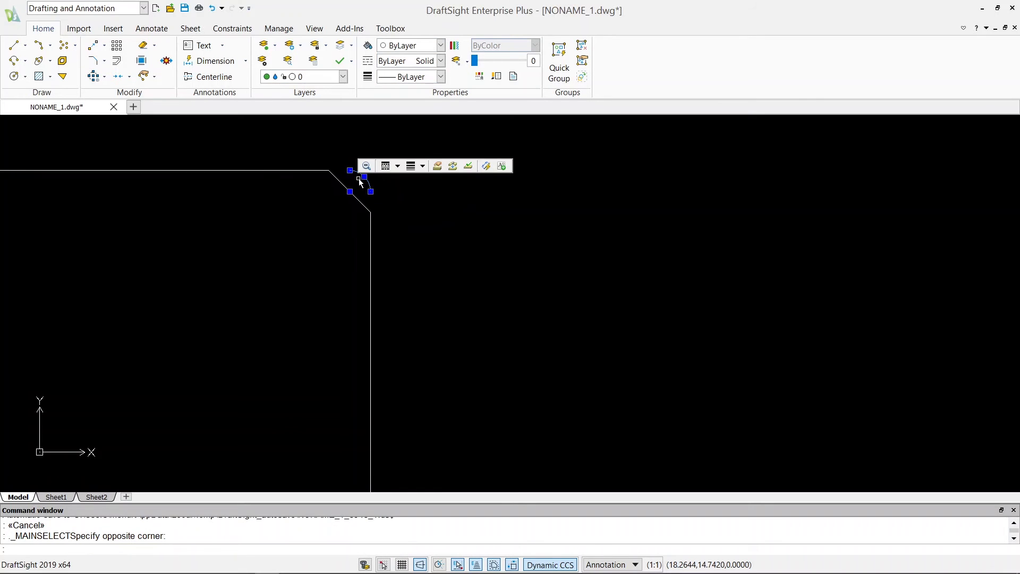
key(Delete)
scroll(398, 205, down, 5)
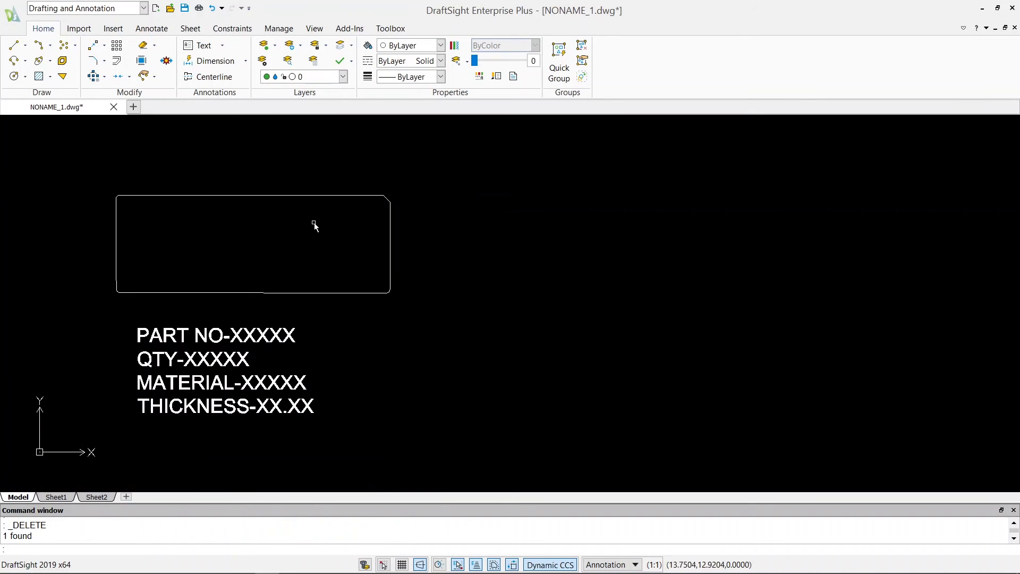